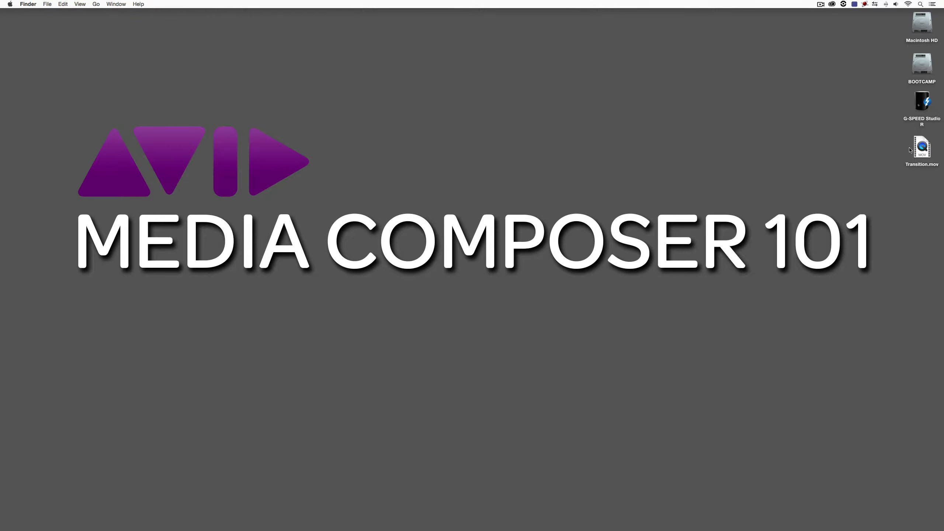
# Step: Open Transition.mov from the desktop in QuickTime Player 7
pyautogui.rightClick(924, 147)
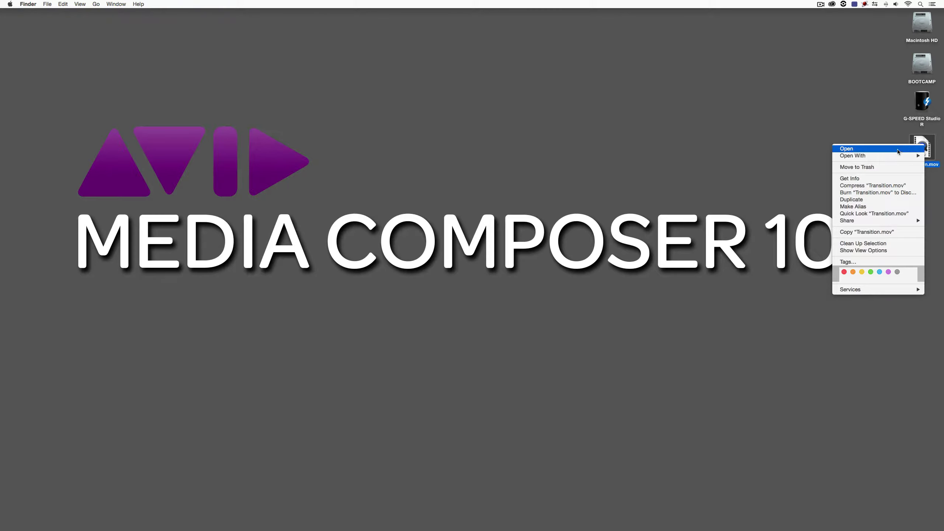
pyautogui.moveTo(855, 155)
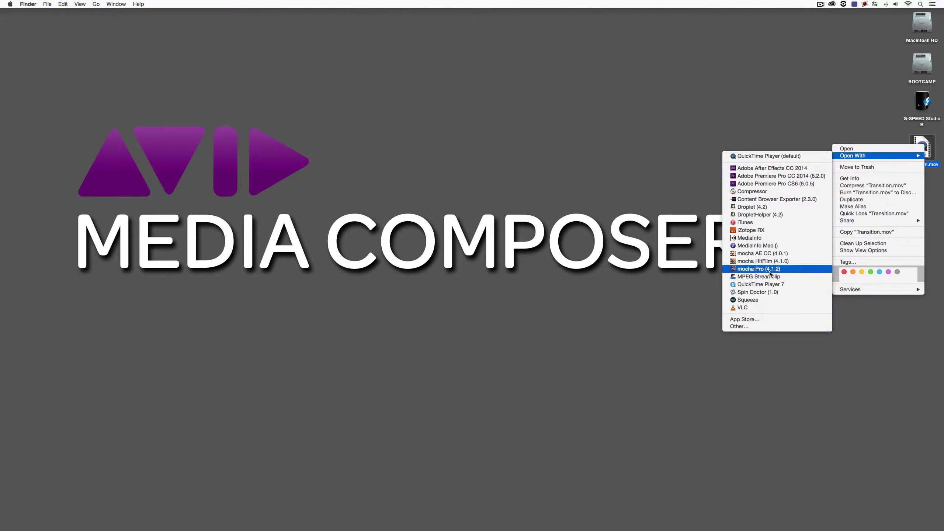
pyautogui.click(760, 284)
# Step: Show the movie inspector for Transition.mov to check its format, then scrub through the clip
pyautogui.click(135, 3)
pyautogui.click(142, 32)
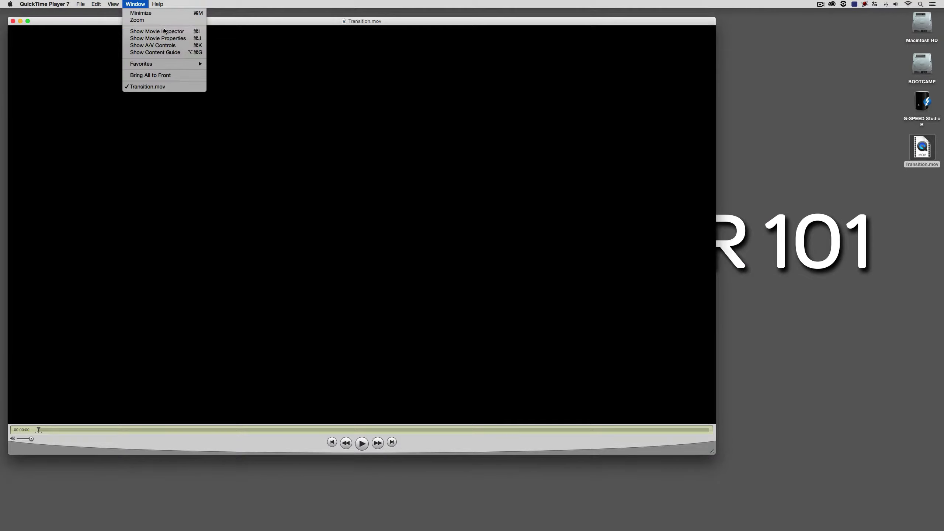
pyautogui.moveTo(851, 21); pyautogui.dragTo(681, 65)
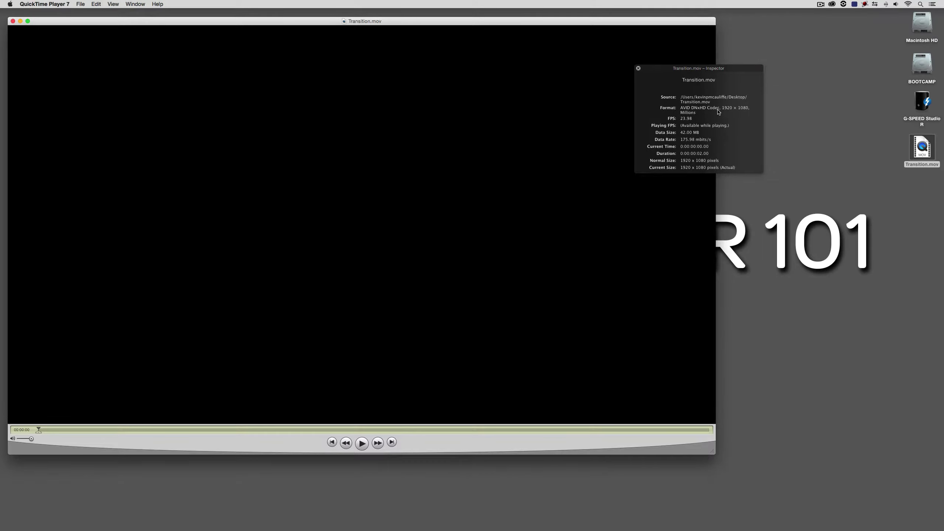
pyautogui.moveTo(305, 429); pyautogui.dragTo(282, 432)
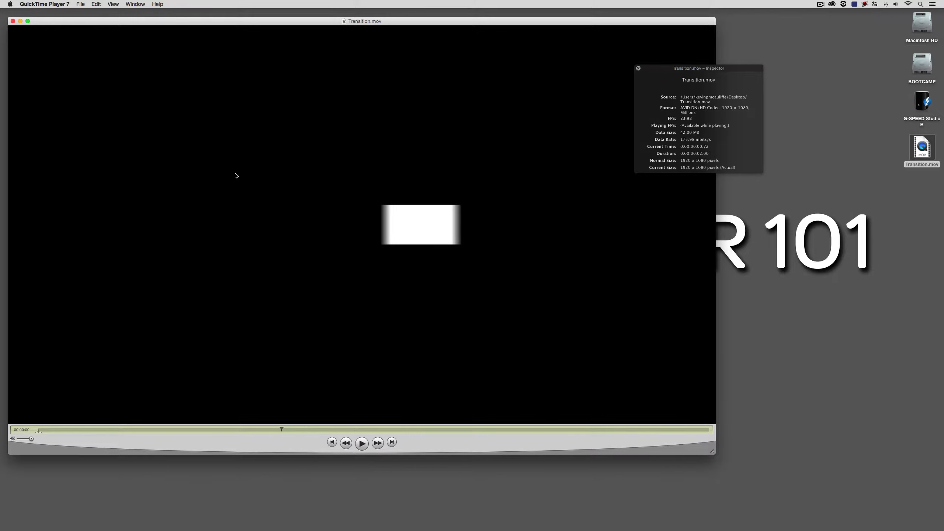
pyautogui.moveTo(82, 24); pyautogui.dragTo(190, 46)
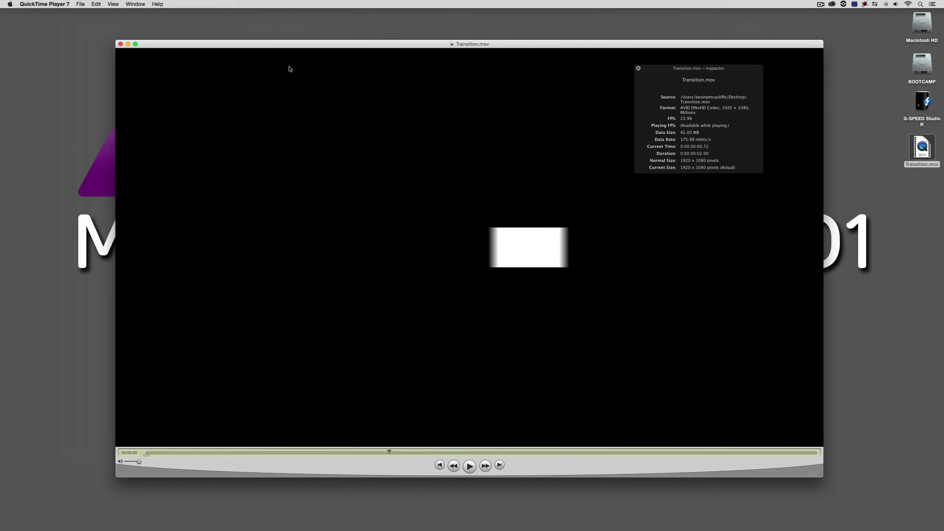
# Step: Switch to Avid Media Composer and AMA-link Transition.mov from the desktop into the Too Fast Too Close Bin
pyautogui.press('super+Tab')
pyautogui.press('super+Tab')
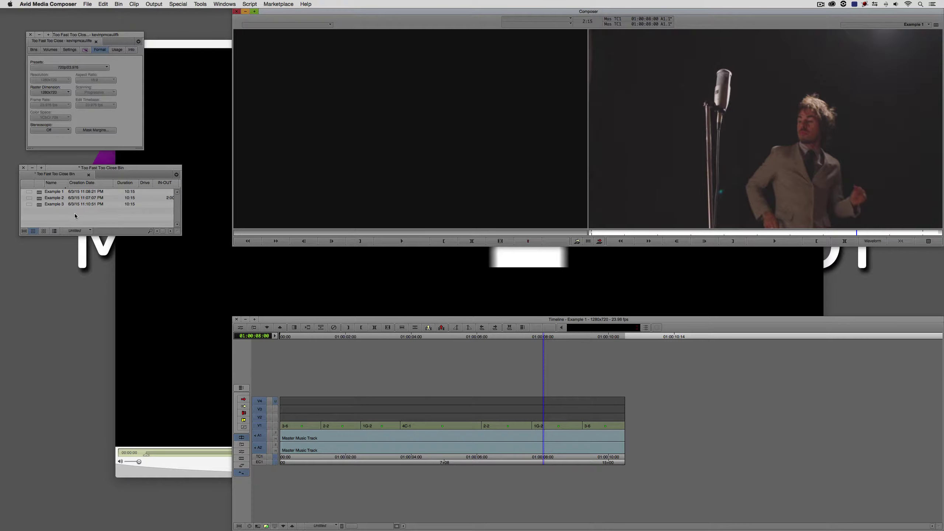
pyautogui.rightClick(75, 216)
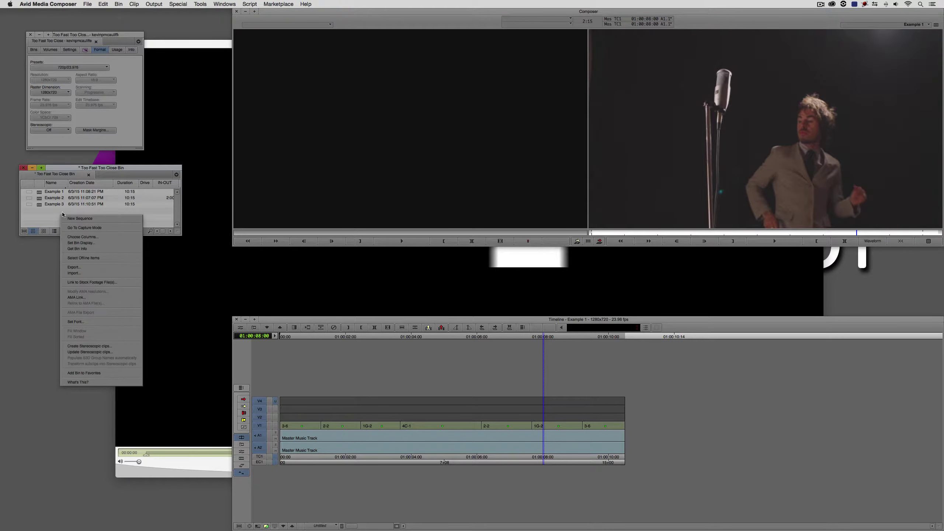
pyautogui.click(83, 299)
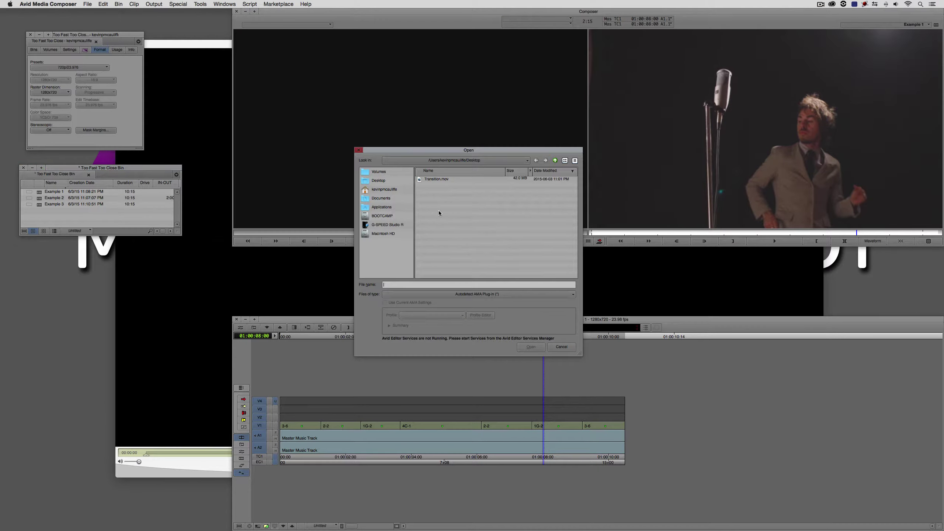
pyautogui.click(436, 180)
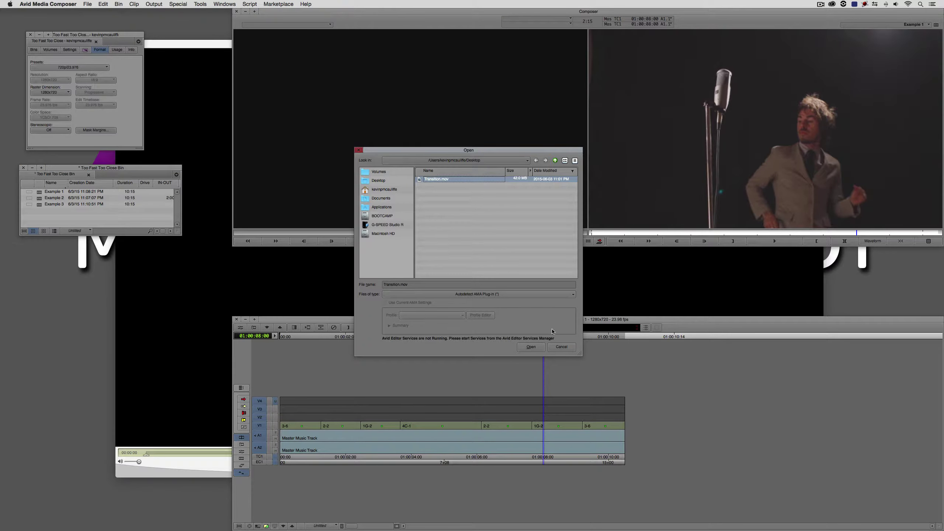
pyautogui.click(531, 347)
# Step: Load the linked Transition clip into the source monitor, hide the QuickTime window and preview the clip
pyautogui.doubleClick(39, 191)
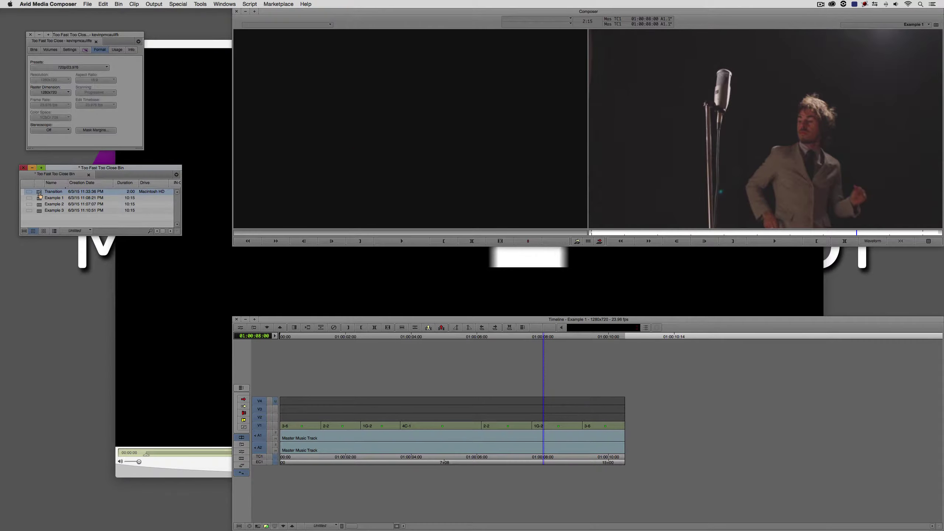
pyautogui.click(384, 240)
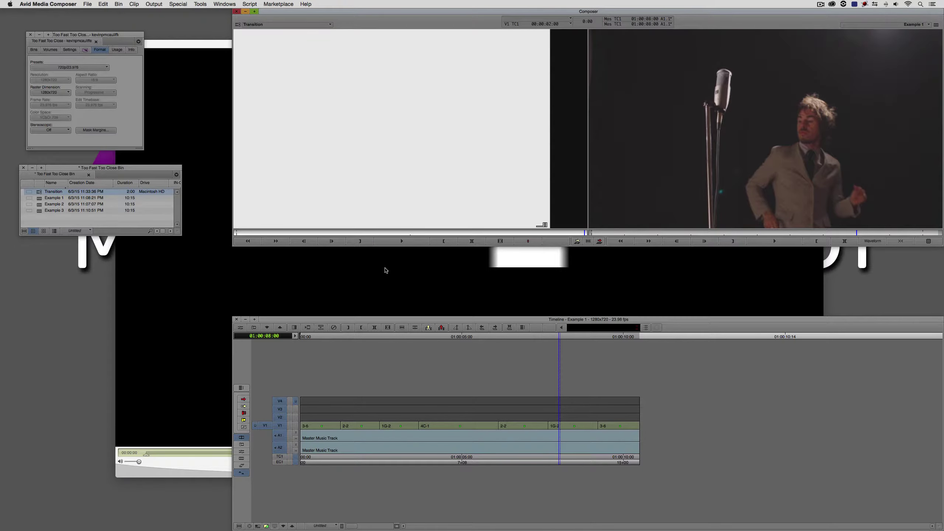
pyautogui.click(389, 285)
pyautogui.press('super+h')
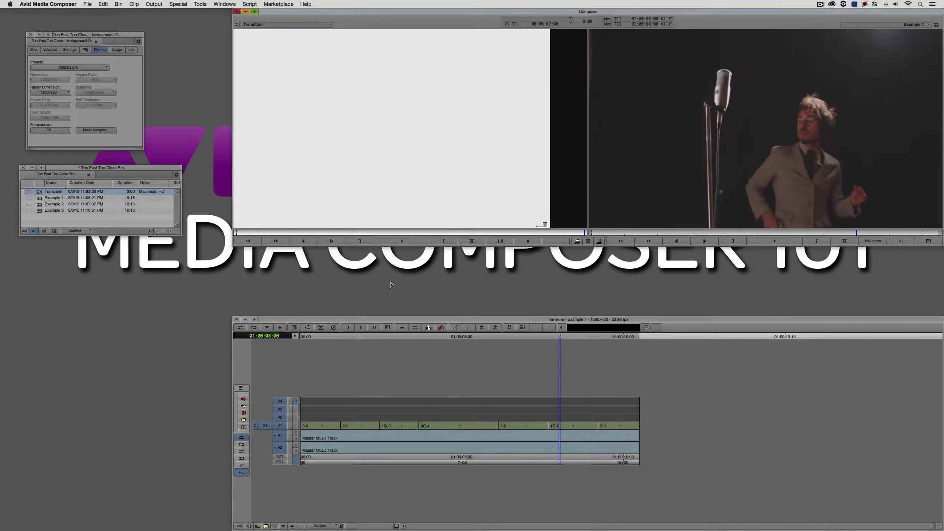
pyautogui.moveTo(397, 234); pyautogui.dragTo(245, 224)
pyautogui.press('space')
# Step: Set up a transcode of the linked Transition clip with G-SPEED Studio R as the target drive
pyautogui.click(39, 193)
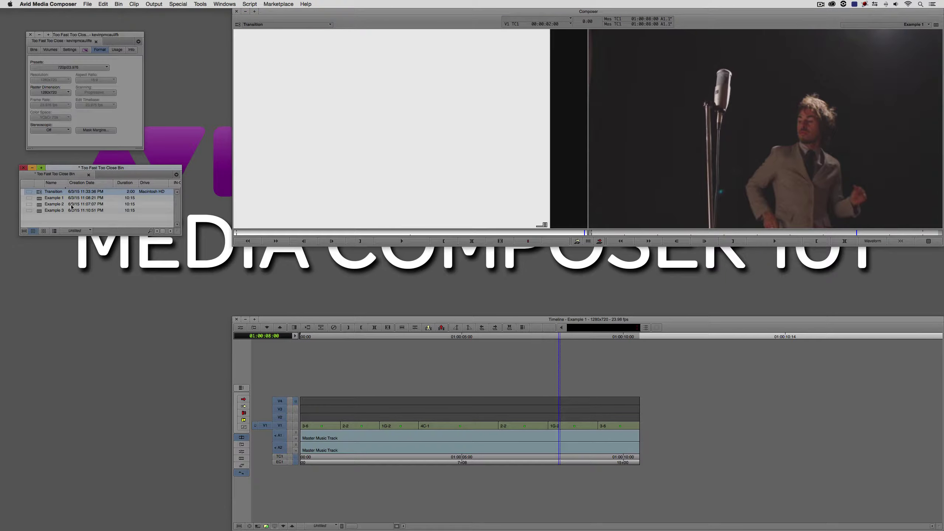
pyautogui.click(134, 4)
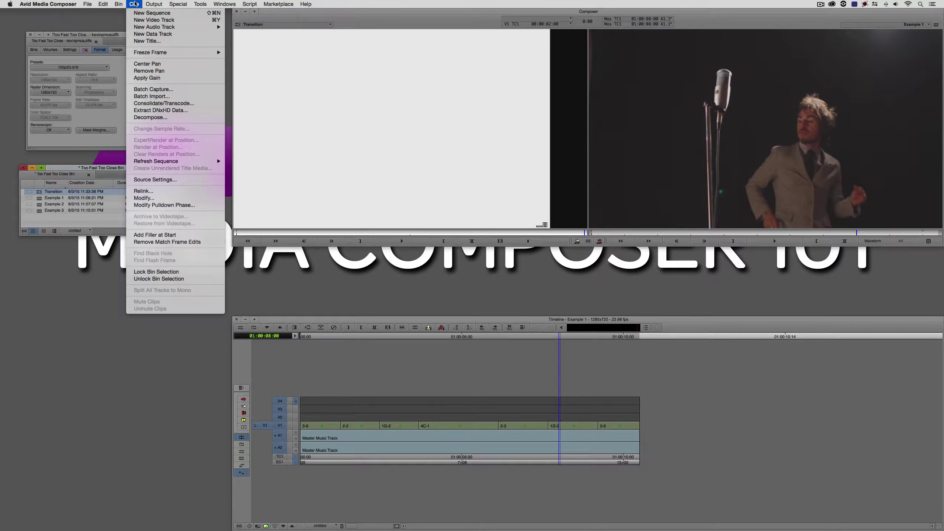
pyautogui.click(164, 103)
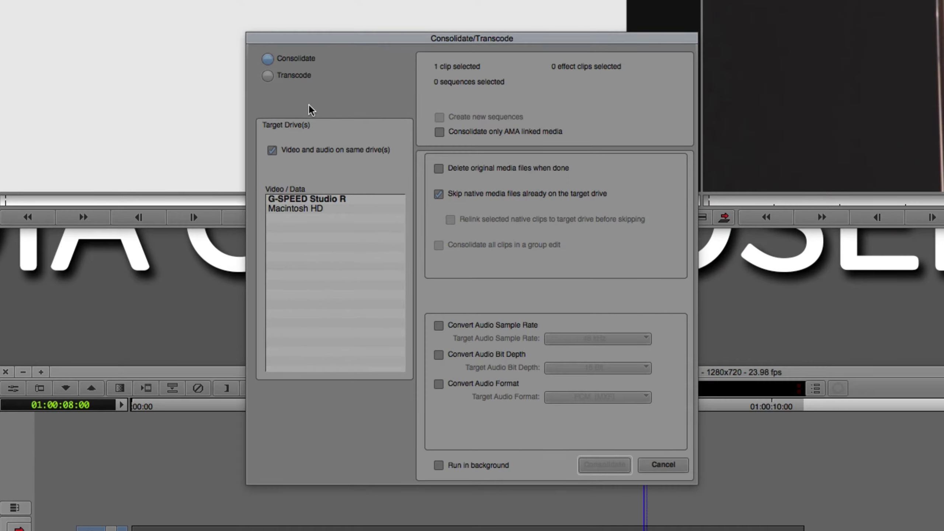
pyautogui.click(286, 79)
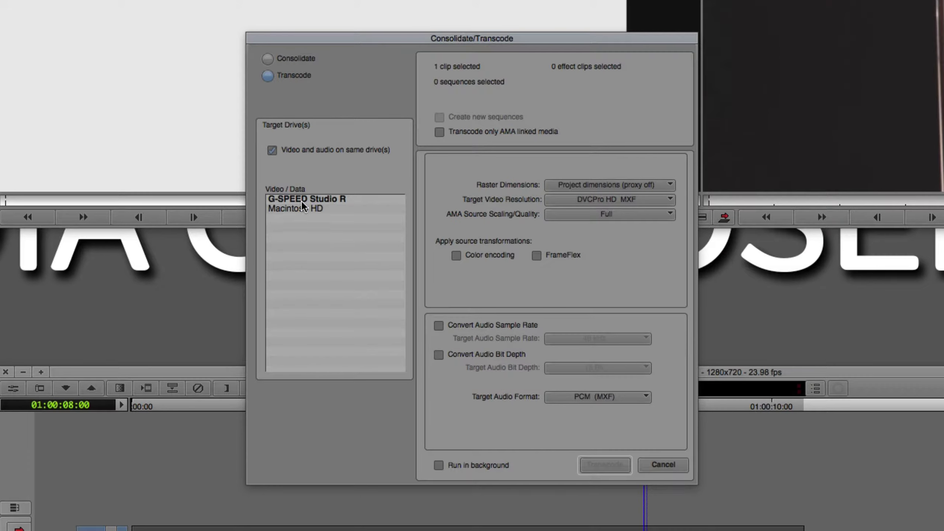
pyautogui.click(311, 200)
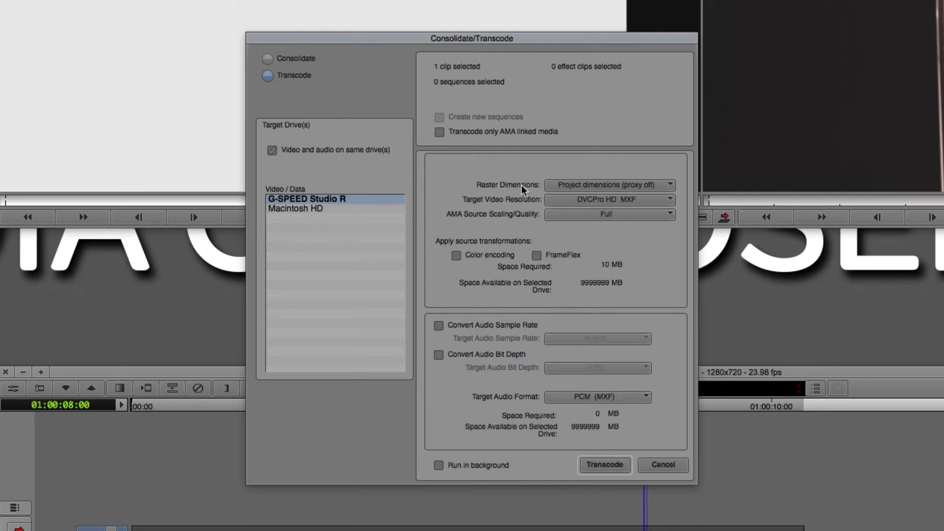
# Step: Apply the Color encoding and FrameFlex source transformations, set the target video resolution to DNxHD 60 MXF, and run the transcode
pyautogui.click(468, 257)
pyautogui.click(594, 200)
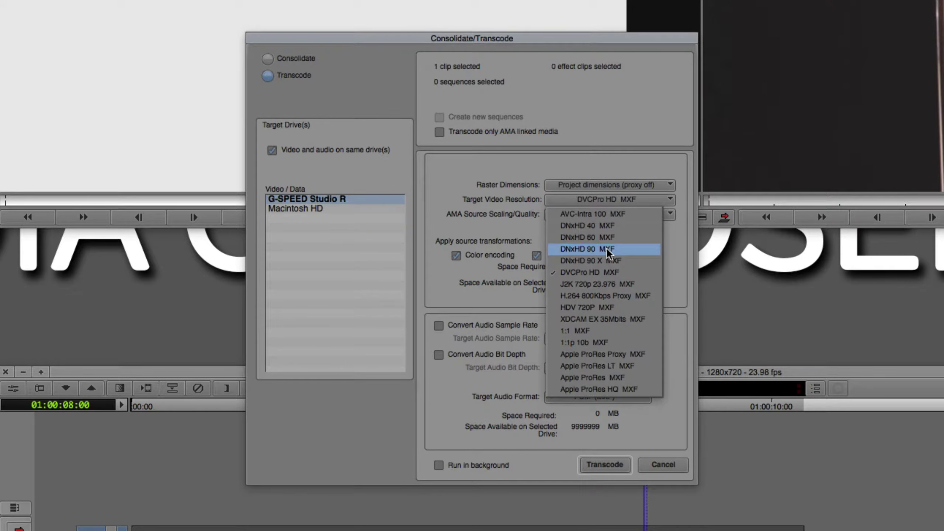
pyautogui.click(606, 237)
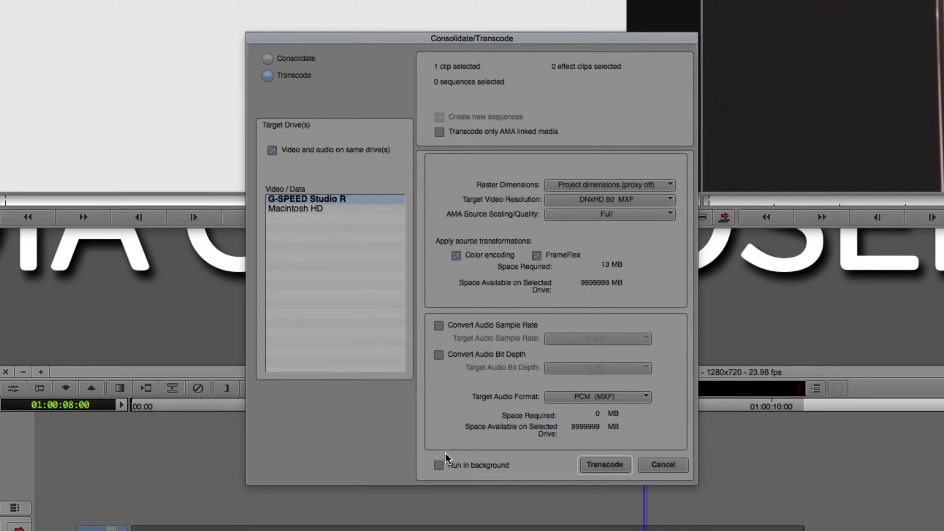
pyautogui.click(604, 463)
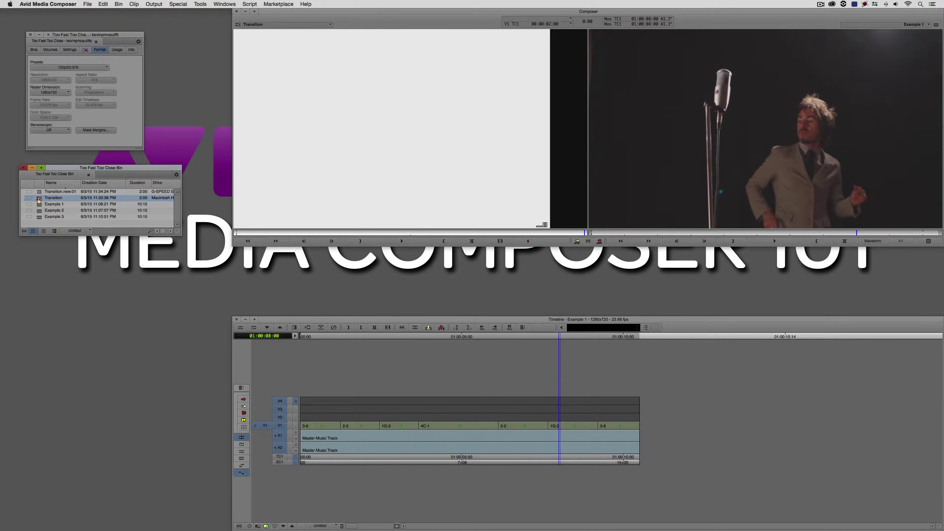
# Step: Delete the linked Transition master clip from the bin and load Transition.new.01 into the source monitor for review
pyautogui.press('Delete')
pyautogui.click(448, 250)
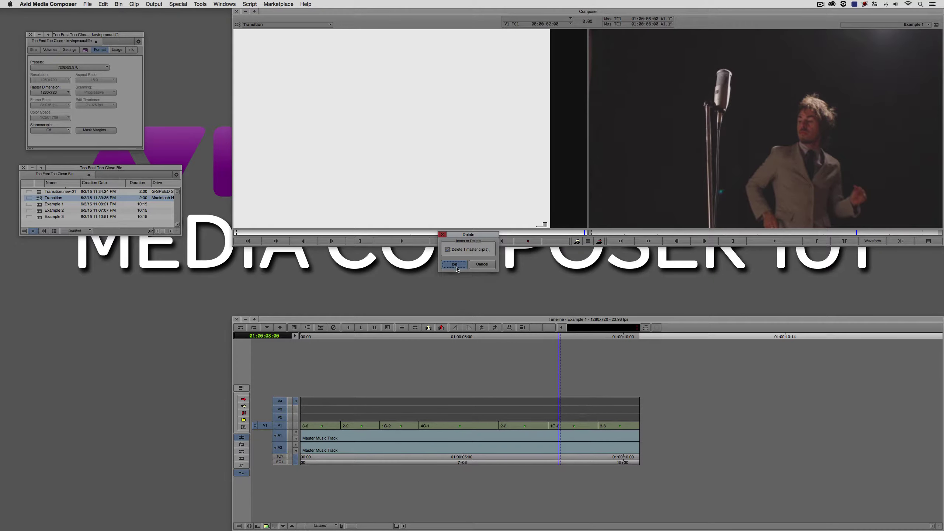
pyautogui.click(454, 264)
pyautogui.moveTo(69, 189); pyautogui.dragTo(345, 164)
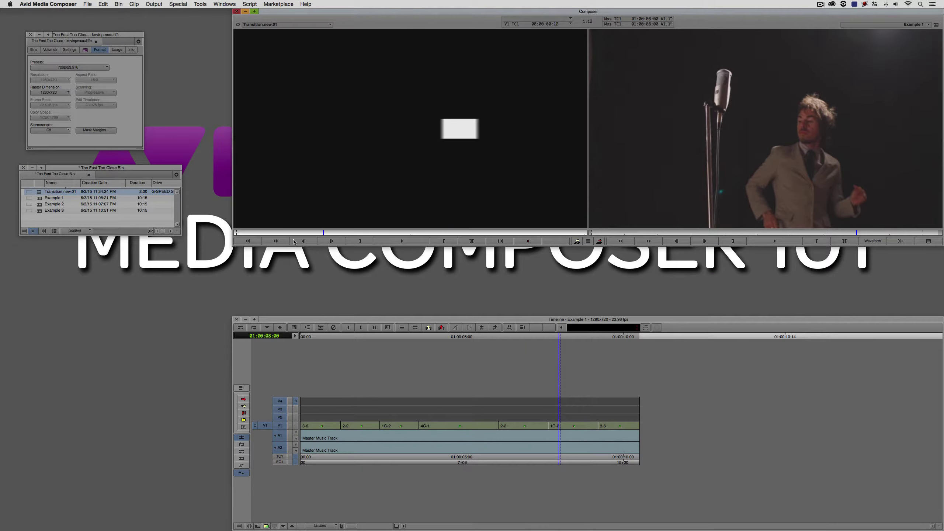
pyautogui.moveTo(583, 233); pyautogui.dragTo(178, 240)
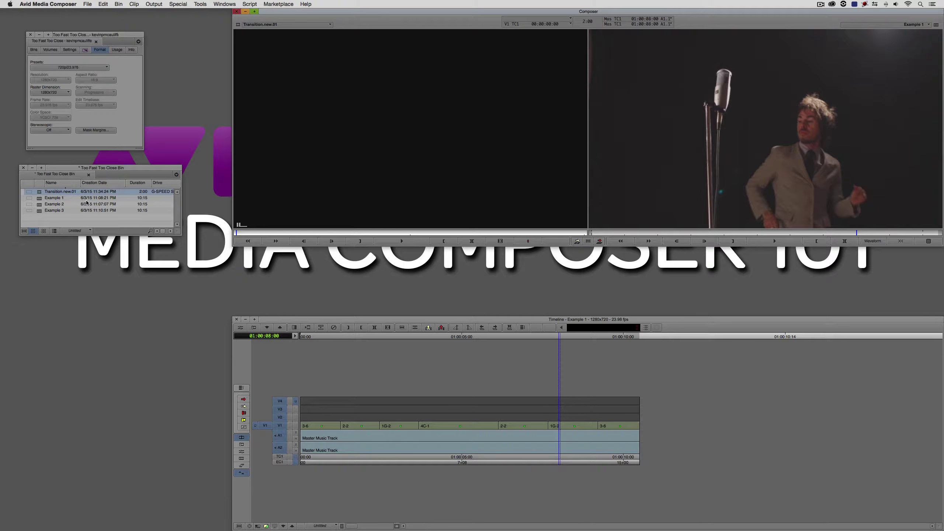
# Step: Compare the Example 1 and Example 2 sequences in the timeline, returning to Example 1
pyautogui.click(40, 199)
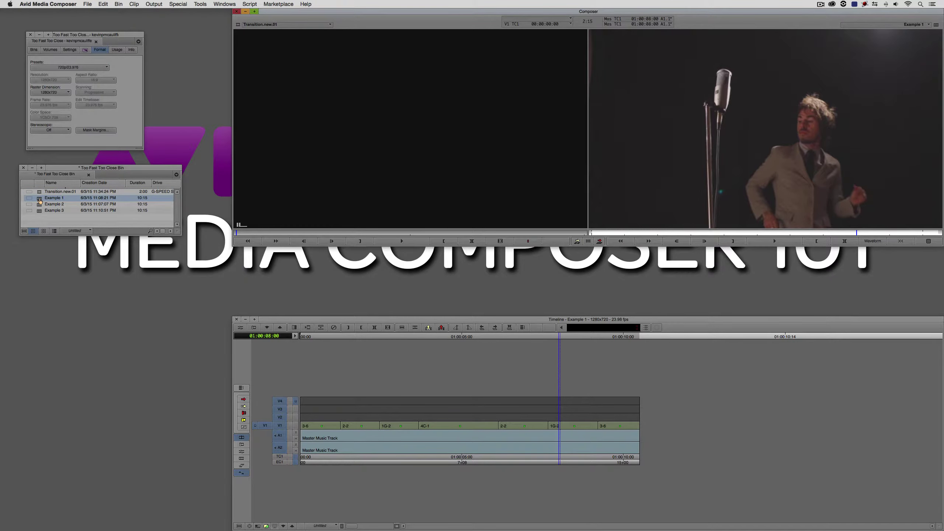
pyautogui.doubleClick(40, 204)
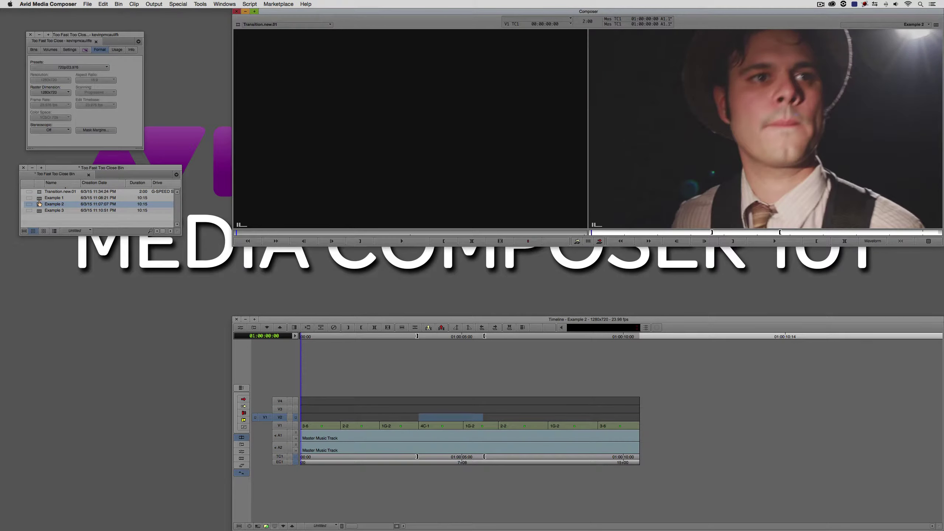
pyautogui.doubleClick(39, 199)
pyautogui.moveTo(448, 434)
pyautogui.mouseDown()
pyautogui.moveTo(428, 429)
pyautogui.moveTo(493, 418)
pyautogui.moveTo(450, 429)
pyautogui.mouseUp()
pyautogui.doubleClick(34, 205)
pyautogui.doubleClick(48, 197)
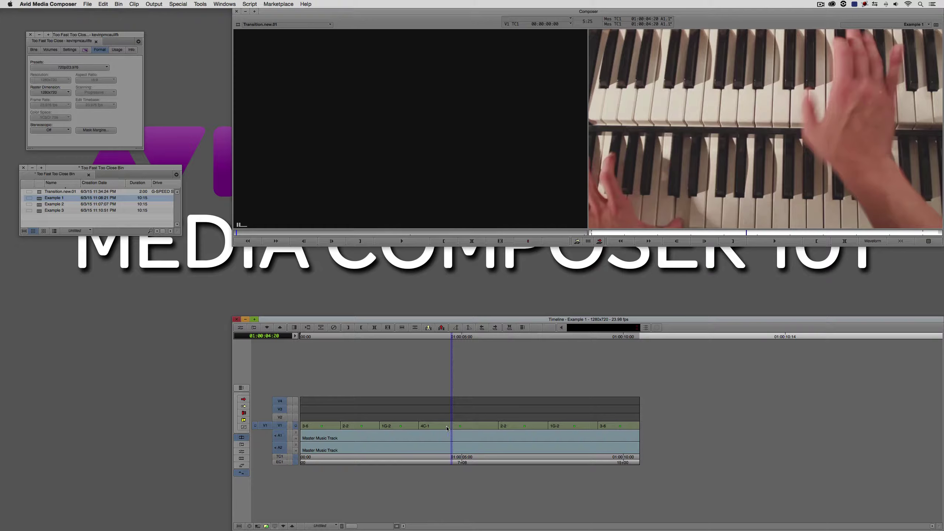
# Step: Load Transition.new.01 as the source, mark the whole clip, deselect all record tracks and patch source V1 to V3
pyautogui.moveTo(34, 191); pyautogui.dragTo(433, 156)
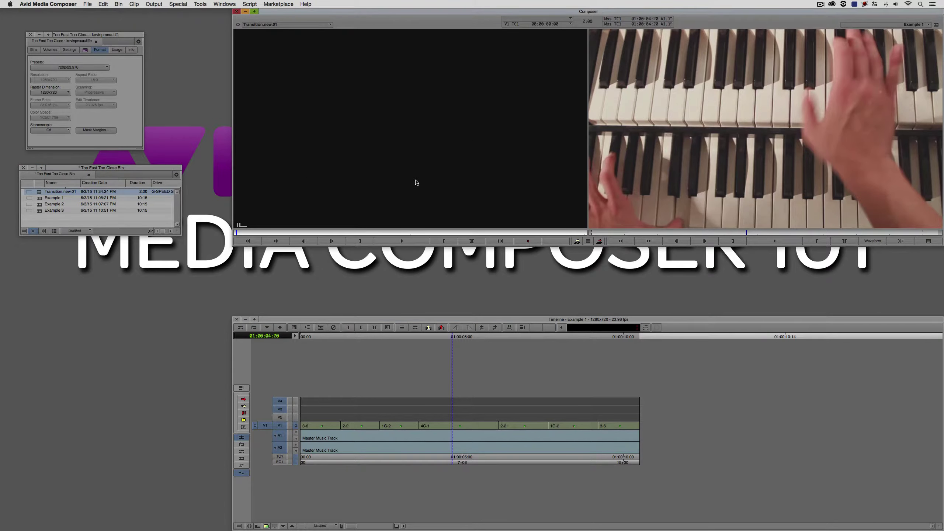
pyautogui.press('t')
pyautogui.click(285, 451)
pyautogui.press('super+shift+a')
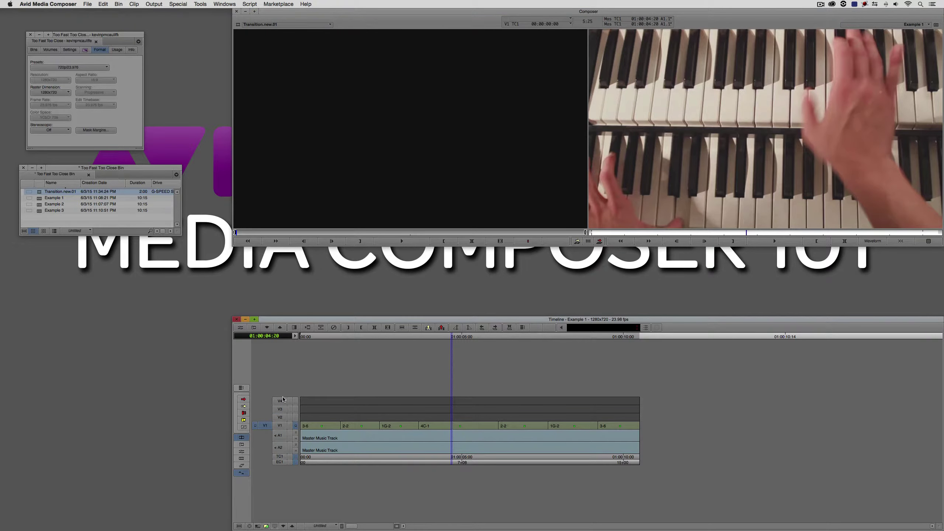
pyautogui.moveTo(266, 425); pyautogui.dragTo(280, 409)
# Step: Mark an In point at the start of clip 4C-1 and overwrite Transition.new.01 onto track V3 there
pyautogui.click(420, 391)
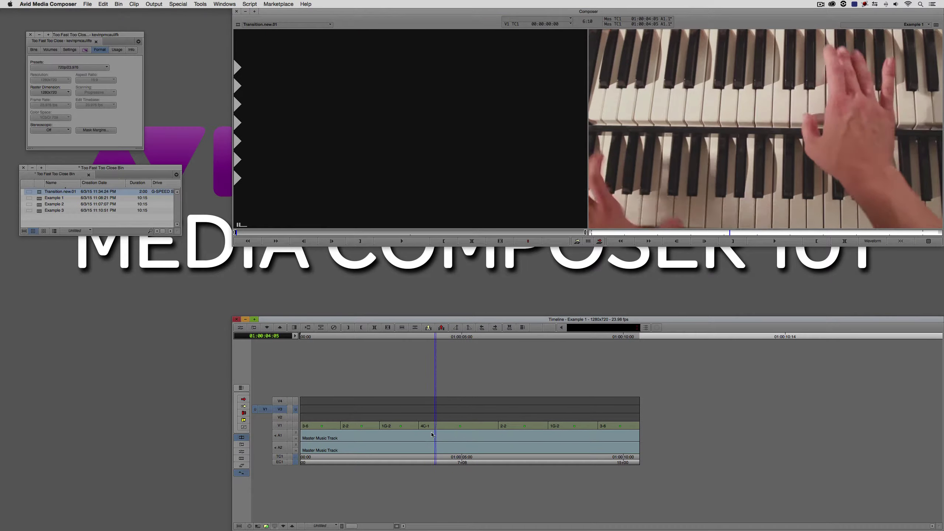
pyautogui.press('i')
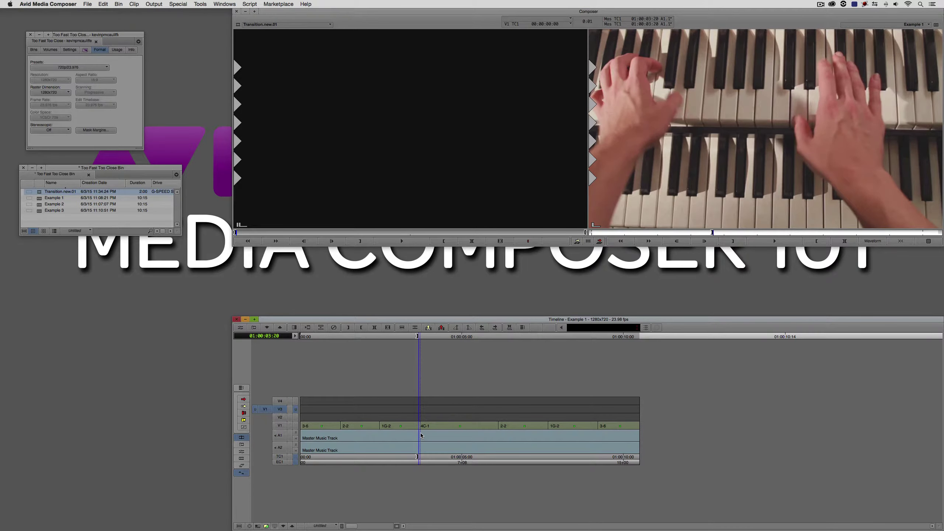
pyautogui.press('b')
# Step: Play and scrub Example 1 across the cut into 4C-1 to review the transition graphic over the video
pyautogui.moveTo(410, 426)
pyautogui.mouseDown()
pyautogui.moveTo(393, 426)
pyautogui.moveTo(437, 420)
pyautogui.moveTo(407, 421)
pyautogui.mouseUp()
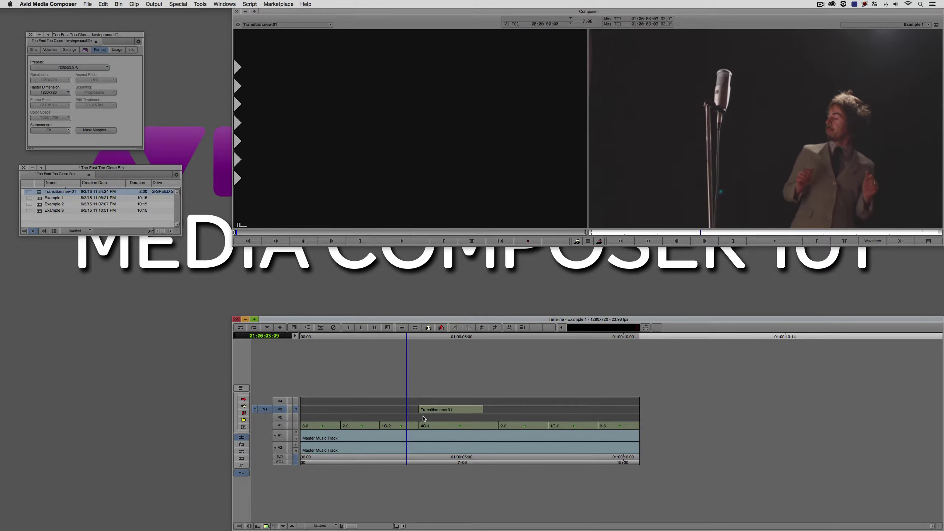
pyautogui.press('space')
pyautogui.press('space')
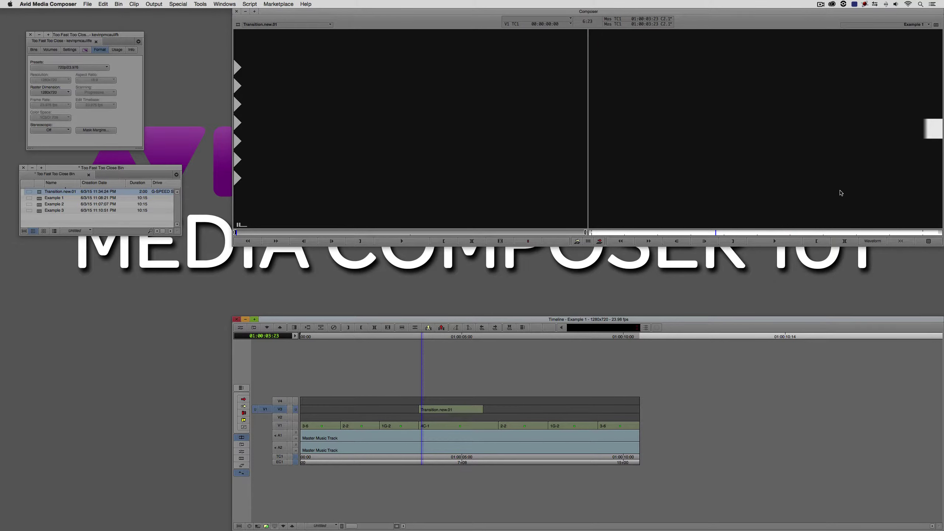
pyautogui.press('space')
pyautogui.press('space')
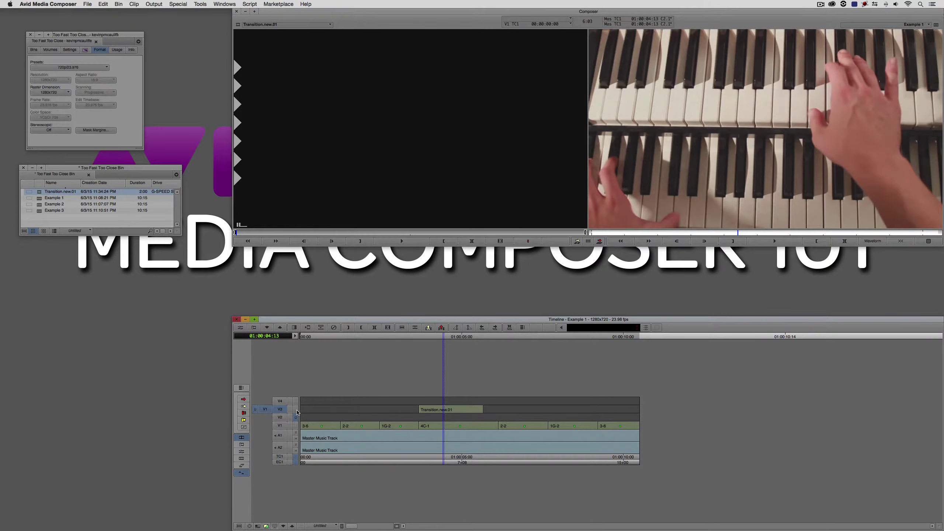
pyautogui.moveTo(432, 415)
pyautogui.mouseDown()
pyautogui.moveTo(458, 415)
pyautogui.moveTo(426, 415)
pyautogui.mouseUp()
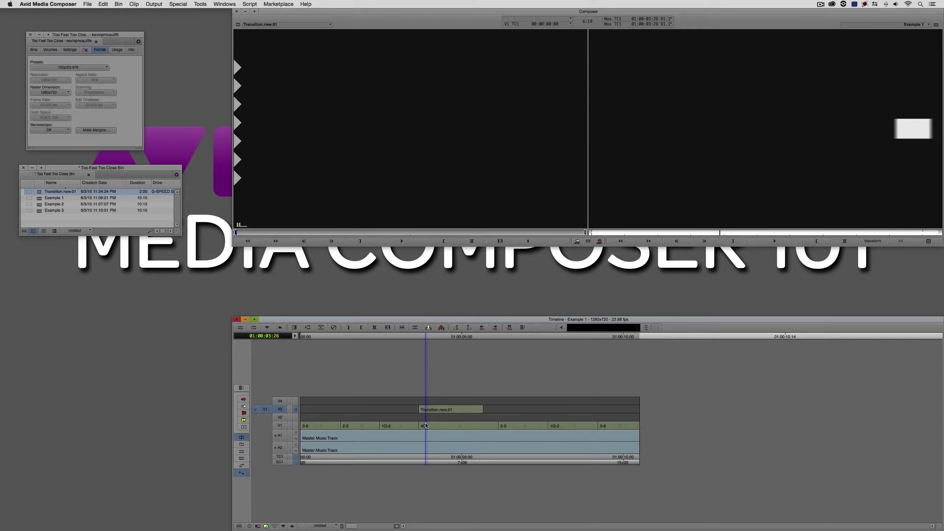
# Step: Move clip 1G-2, just before the cut into 4C-1, vertically from V1 up to V2 in Example 1
pyautogui.click(399, 430)
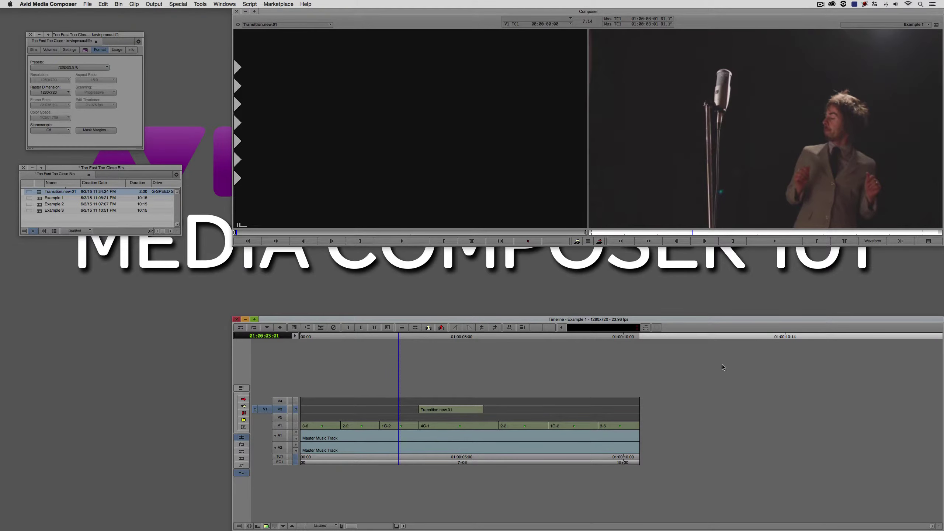
pyautogui.click(243, 400)
pyautogui.click(406, 425)
pyautogui.moveTo(406, 418); pyautogui.dragTo(406, 418)
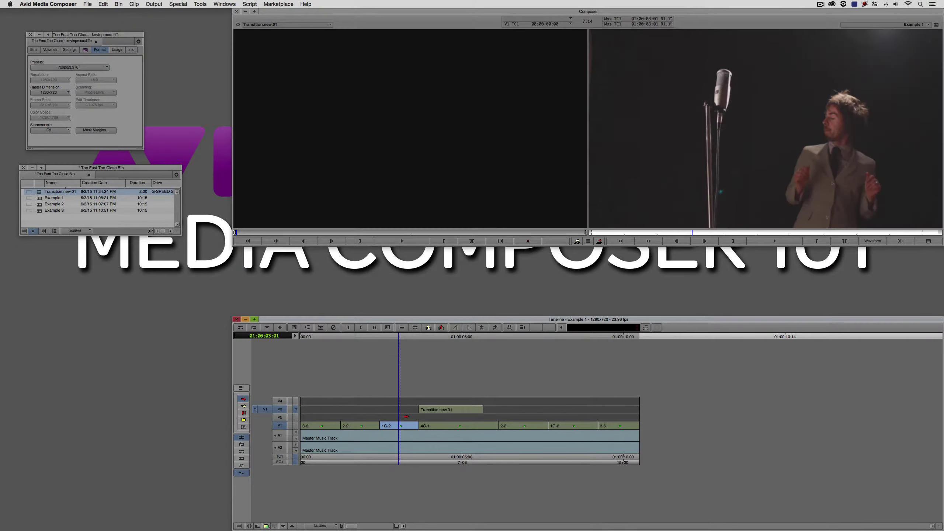
pyautogui.click(243, 400)
# Step: Extend the tail of 1G-2 on V2 to the end of Transition.new.01 and add an edit at the start of 4C-1
pyautogui.keyDown('super'); pyautogui.click(413, 428); pyautogui.keyUp('super')
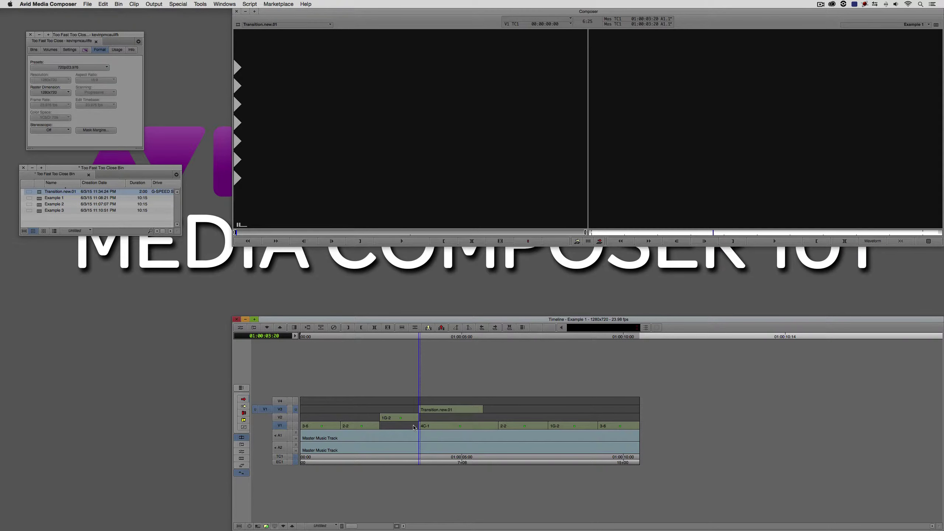
pyautogui.press('u')
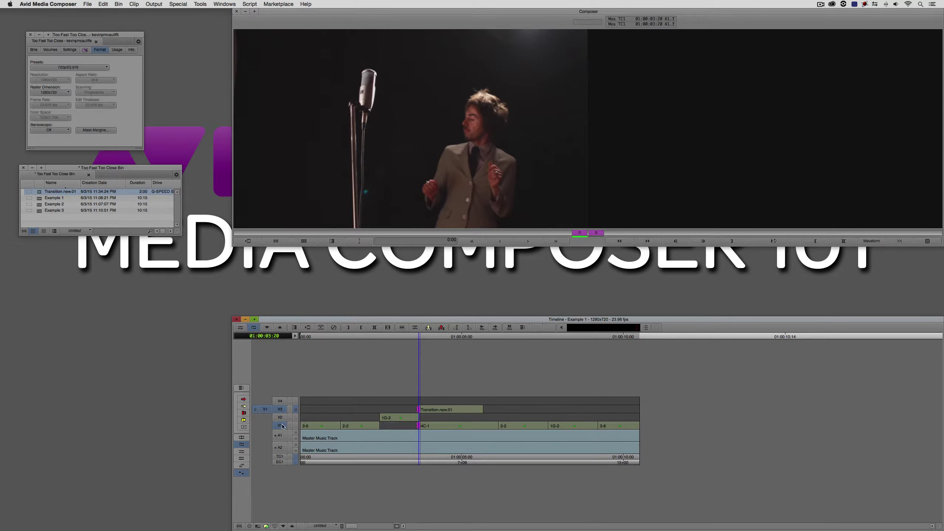
pyautogui.click(281, 426)
pyautogui.click(281, 417)
pyautogui.click(281, 409)
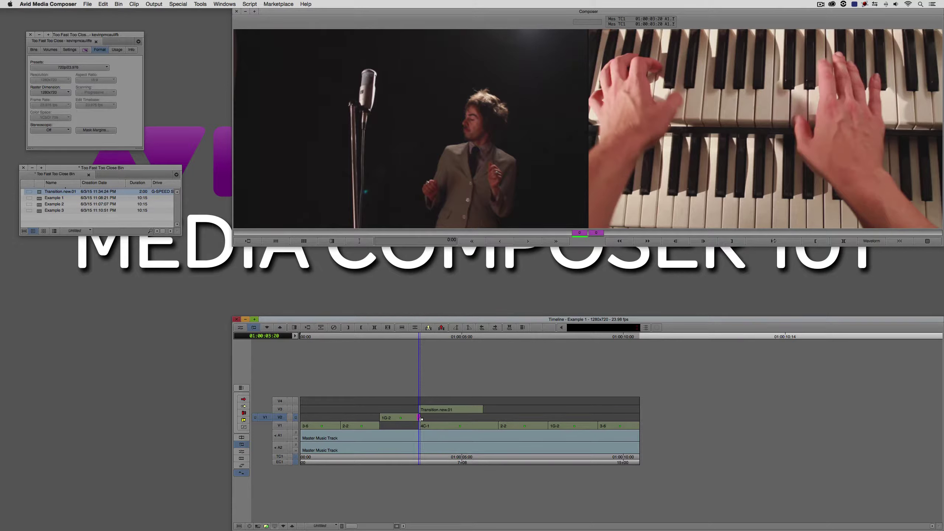
pyautogui.moveTo(421, 419)
pyautogui.mouseDown()
pyautogui.moveTo(477, 428)
pyautogui.moveTo(420, 427)
pyautogui.mouseUp()
pyautogui.press('y')
pyautogui.press('h')
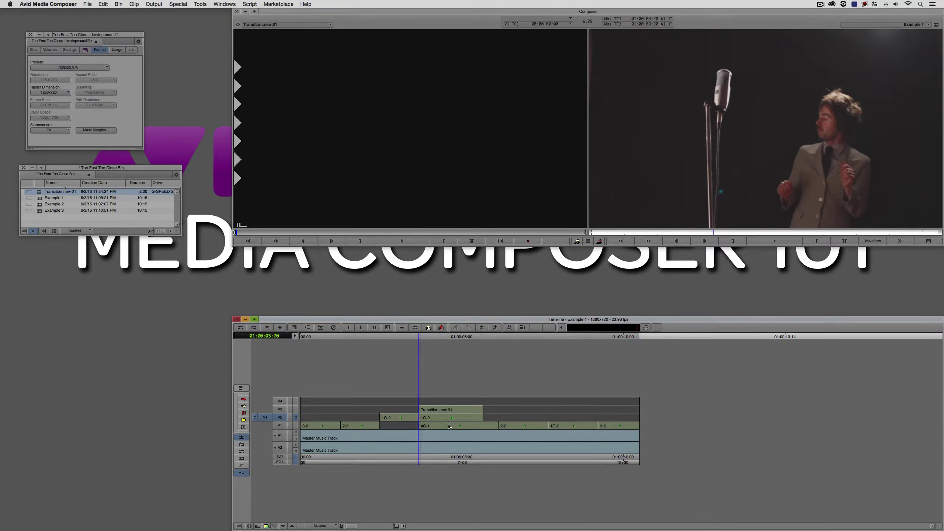
# Step: Return the part of 1G-2 before the cut from V2 to its original place on V1
pyautogui.click(243, 399)
pyautogui.moveTo(380, 422); pyautogui.dragTo(395, 427)
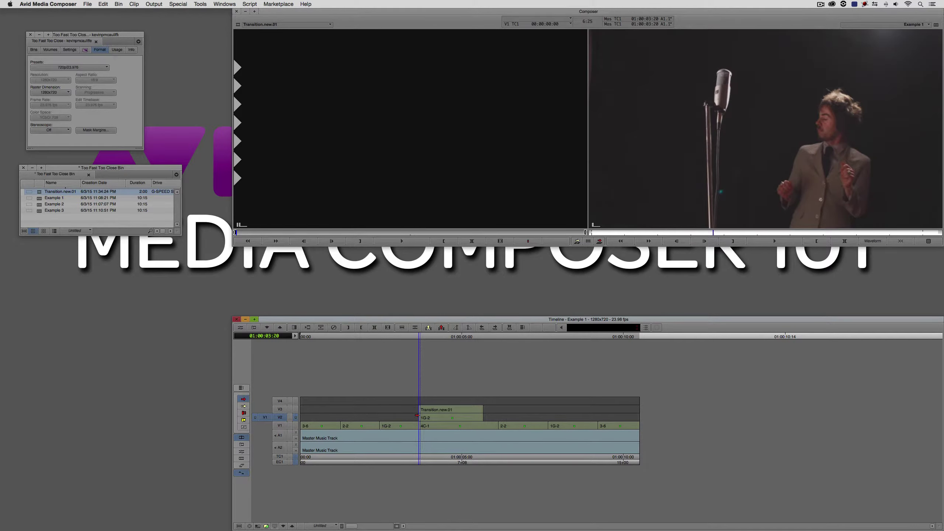
pyautogui.click(242, 400)
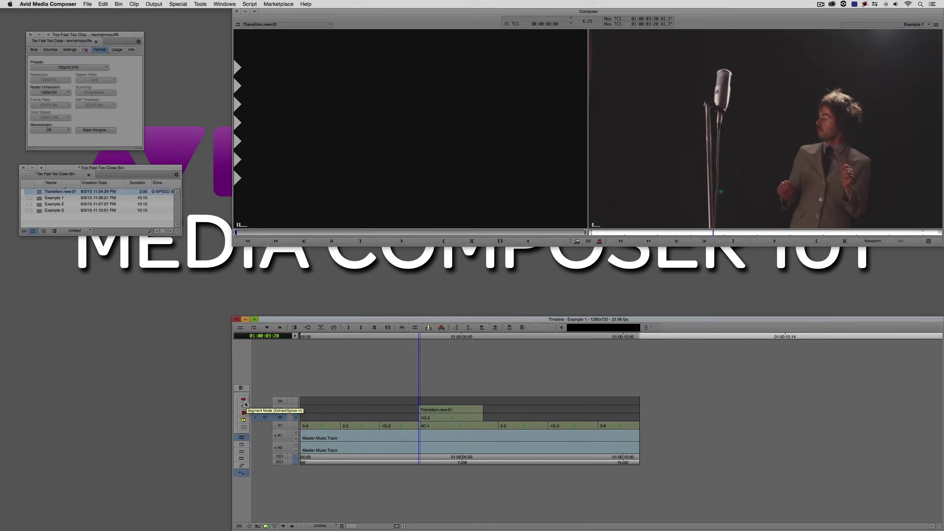
# Step: Set video monitoring to V4 and scrub across the transition to view the stacked layers with the matte graphic
pyautogui.press('space')
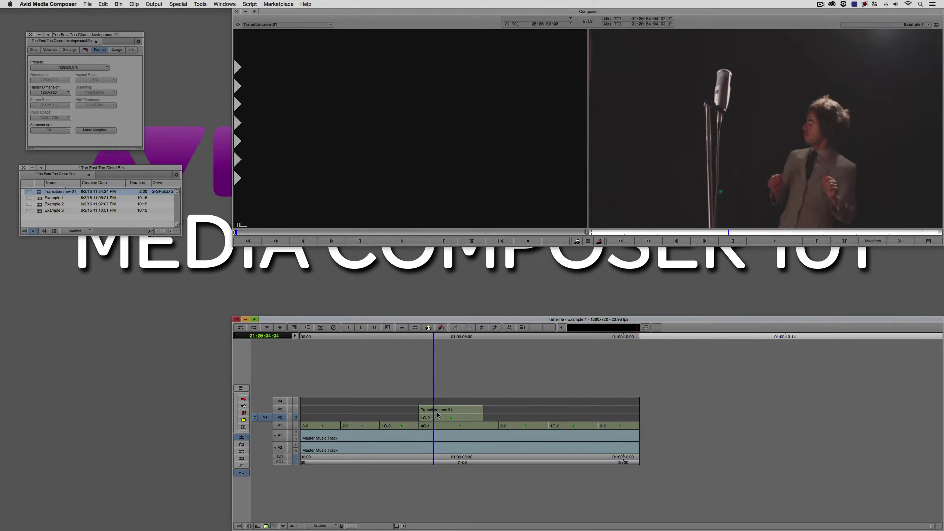
pyautogui.click(296, 401)
pyautogui.moveTo(426, 416); pyautogui.dragTo(467, 420)
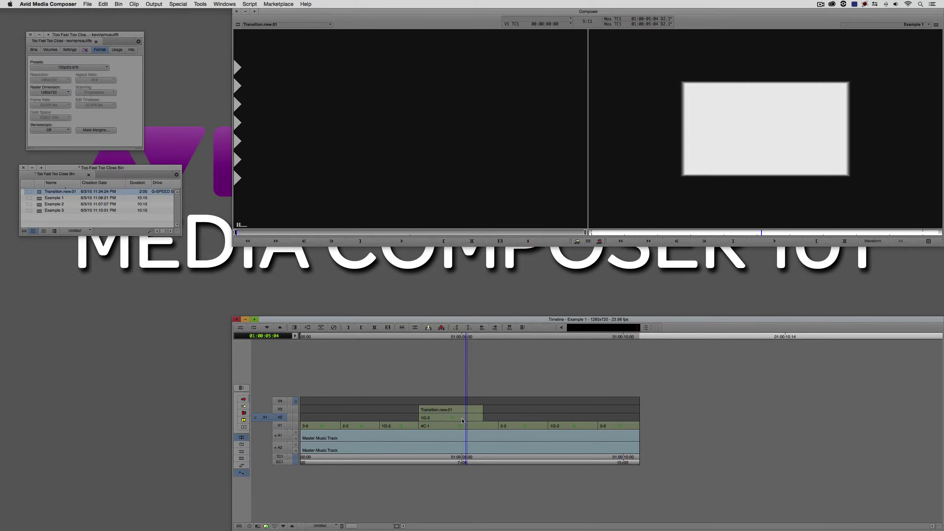
# Step: Apply the Matte Key effect from the Key category to Transition.new.01 on V3
pyautogui.press('super+8')
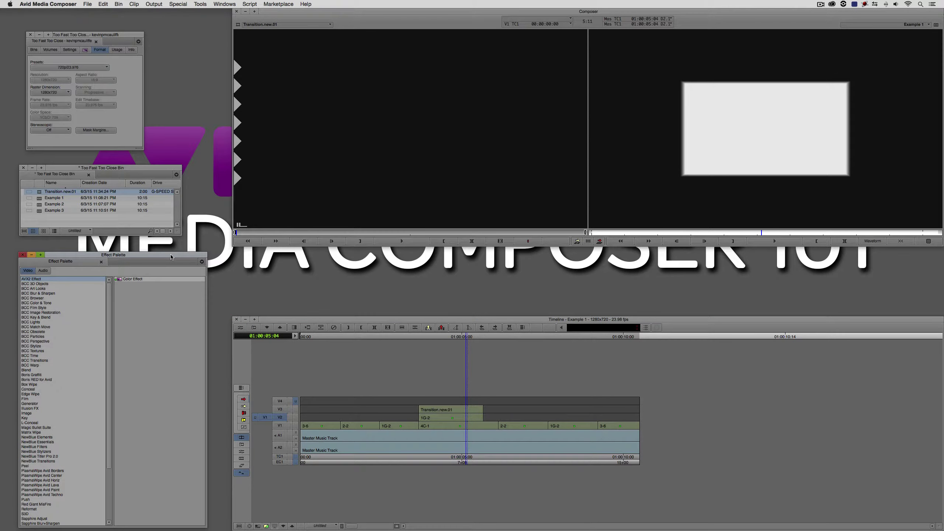
pyautogui.moveTo(173, 255); pyautogui.dragTo(181, 211)
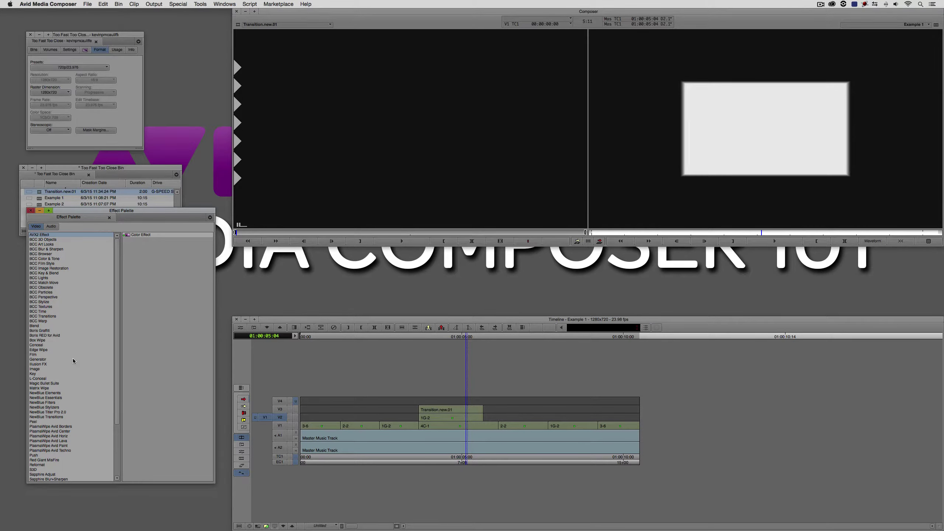
pyautogui.click(48, 374)
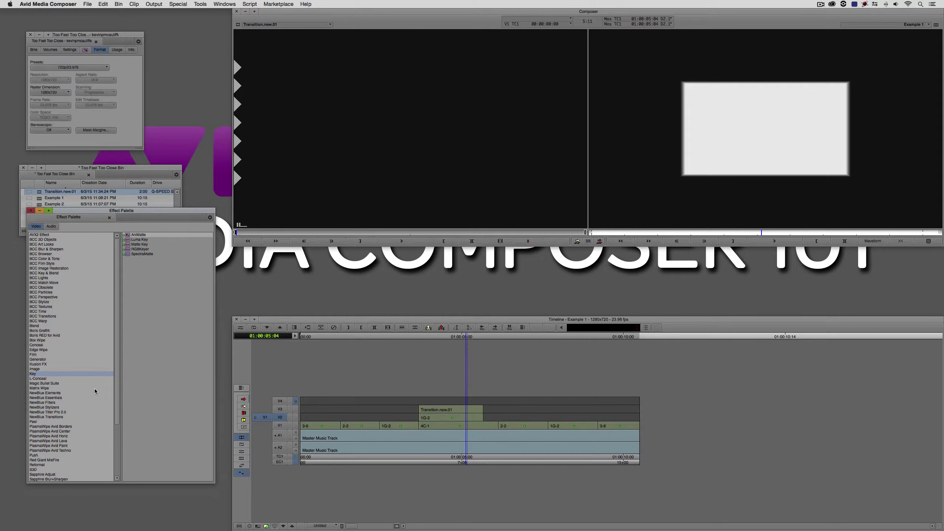
pyautogui.click(142, 246)
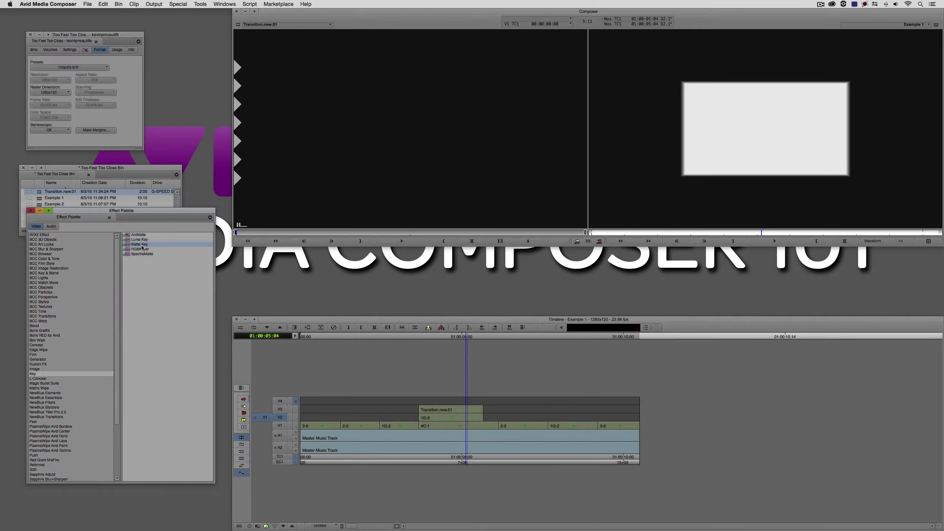
pyautogui.moveTo(377, 266); pyautogui.dragTo(452, 410)
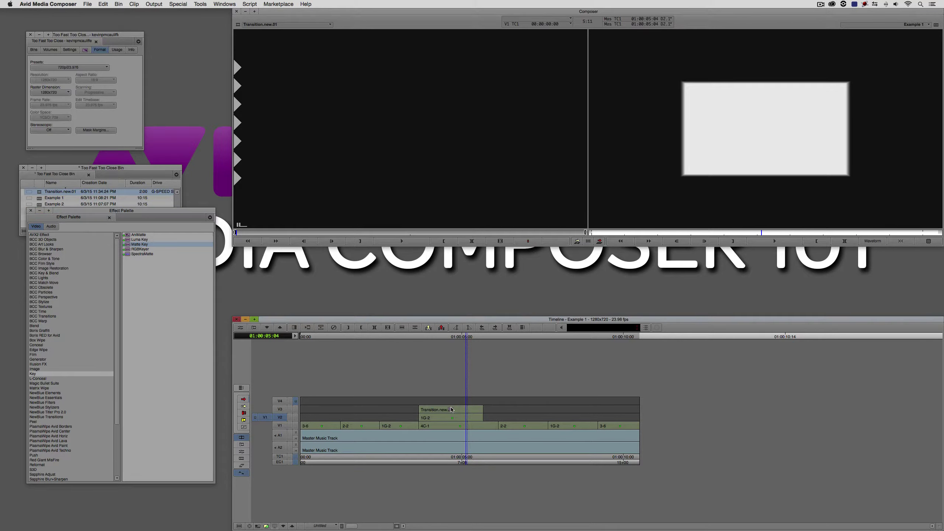
# Step: Play and scrub Example 1 across the keyed transition, and close the Effect Palette
pyautogui.moveTo(452, 409); pyautogui.dragTo(363, 422)
pyautogui.press('space')
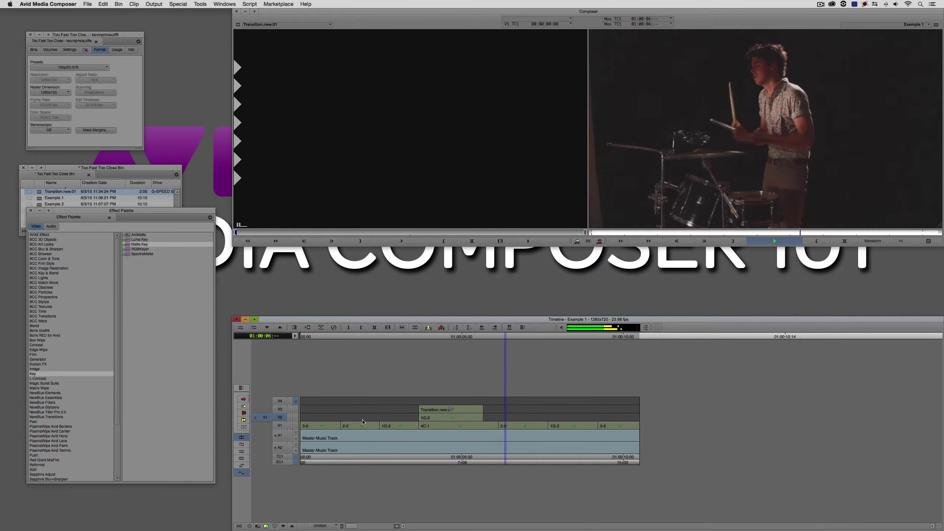
pyautogui.moveTo(386, 422); pyautogui.dragTo(453, 421)
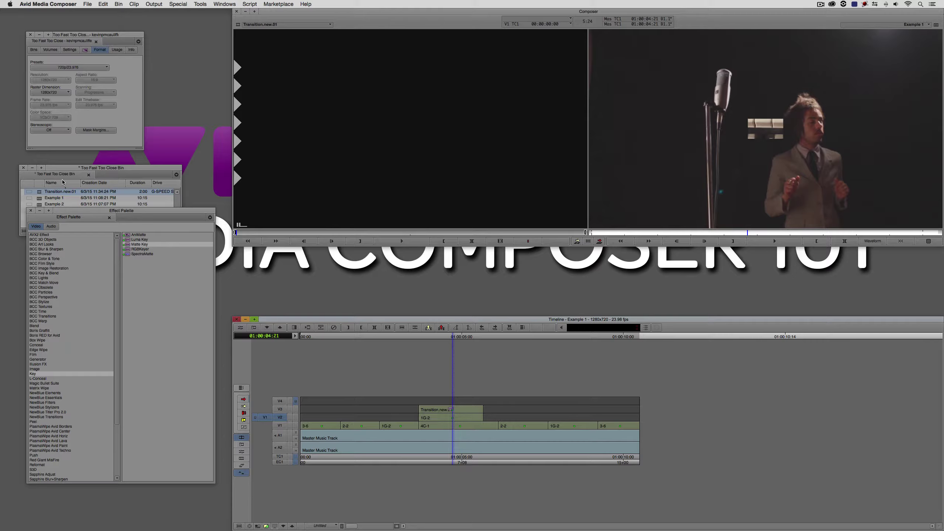
pyautogui.click(31, 211)
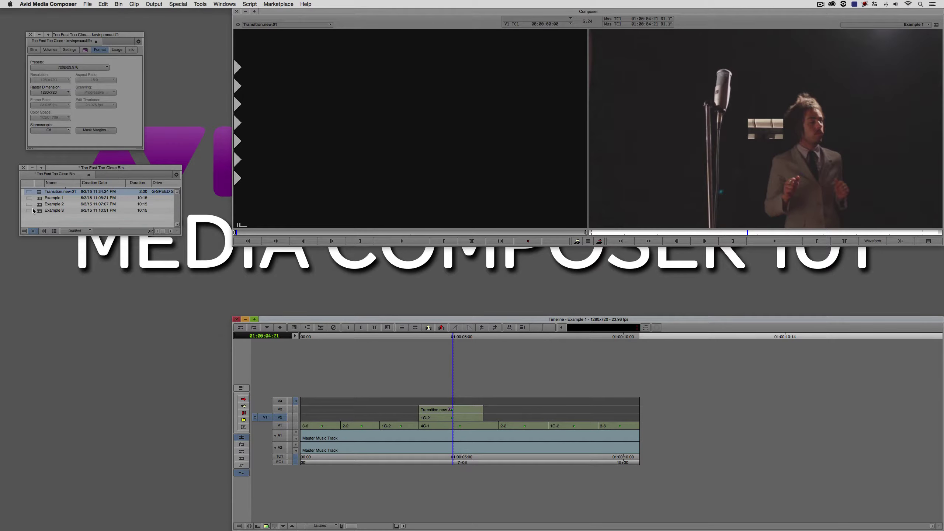
# Step: Load the Example 2 sequence and play it from clip 2-2 into 4C-1 to review the edit
pyautogui.doubleClick(38, 205)
pyautogui.moveTo(457, 443); pyautogui.dragTo(340, 438)
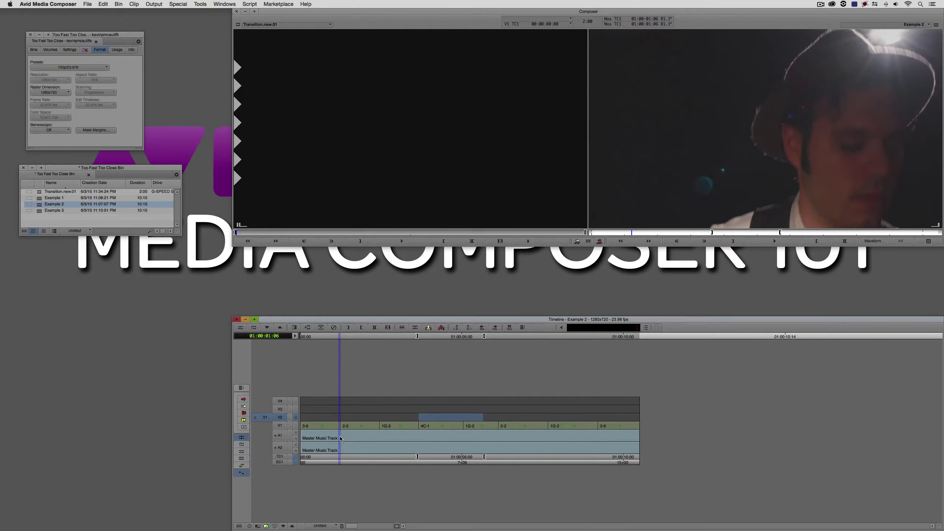
pyautogui.press('space')
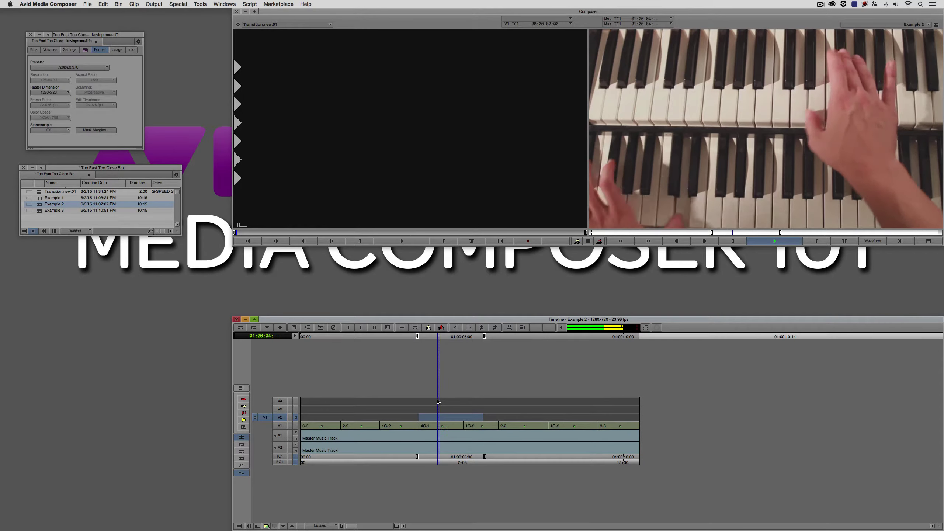
pyautogui.moveTo(451, 425); pyautogui.dragTo(443, 426)
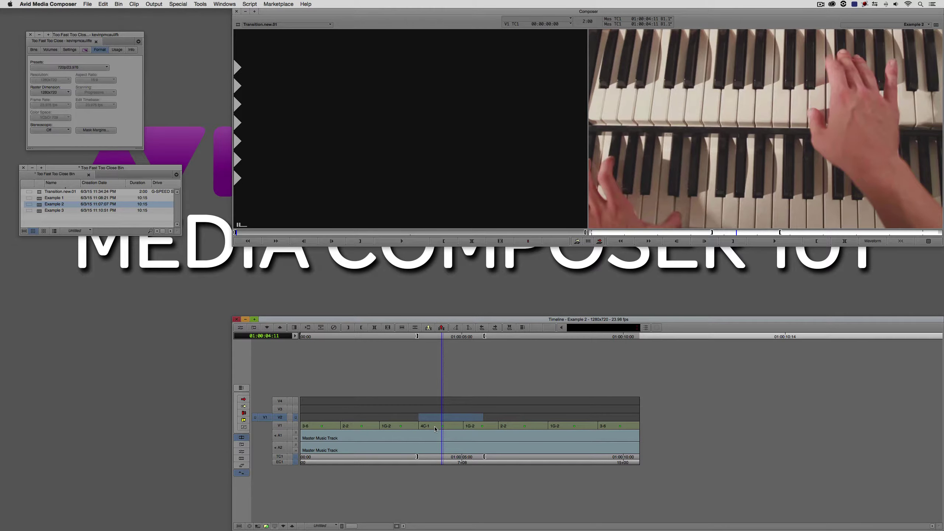
# Step: Park at the start of 4C-1 in Example 2 and move the preceding 1G-2 clip from V1 to V2
pyautogui.keyDown('super'); pyautogui.click(423, 431); pyautogui.keyUp('super')
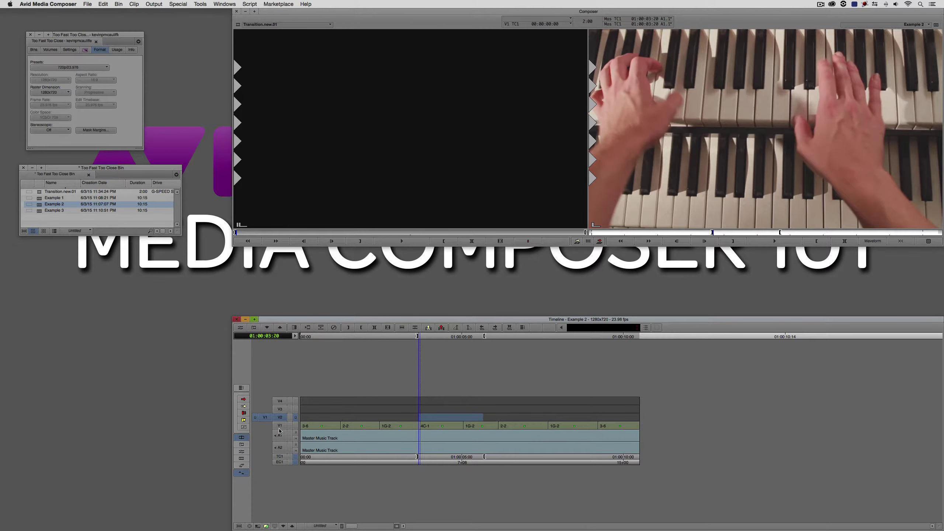
pyautogui.click(247, 399)
pyautogui.moveTo(389, 425); pyautogui.dragTo(389, 417)
pyautogui.click(246, 403)
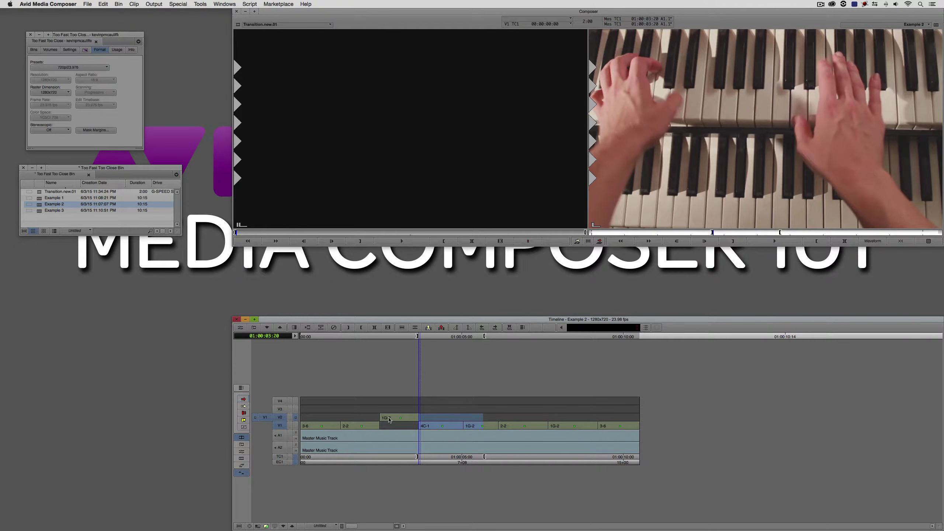
# Step: Extend 1G-2 on V2 across the length of 4C-1, and return its part before the cut to V1
pyautogui.click(282, 427)
pyautogui.press('u')
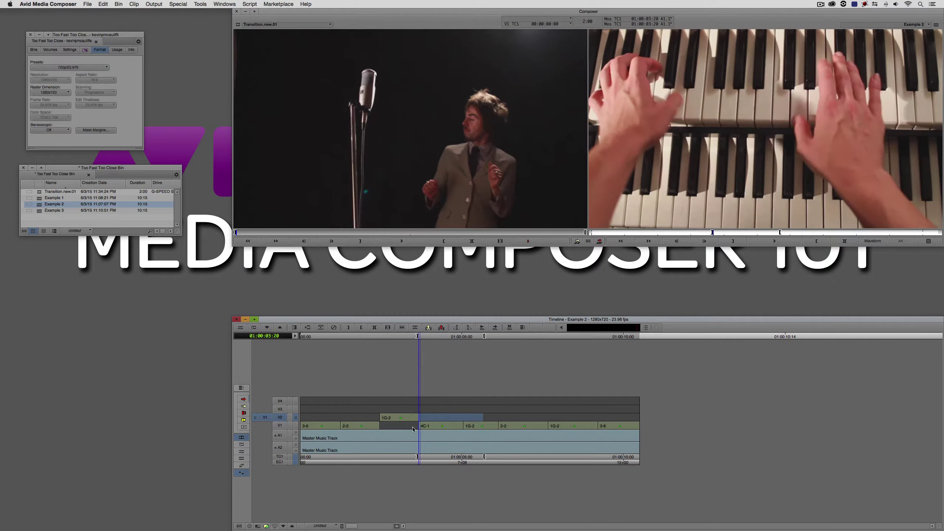
pyautogui.moveTo(420, 418); pyautogui.dragTo(395, 426)
pyautogui.click(243, 399)
# Step: Park within the 1G-2 segment on V2 above 4C-1 and mark that segment with In and Out points
pyautogui.press('space')
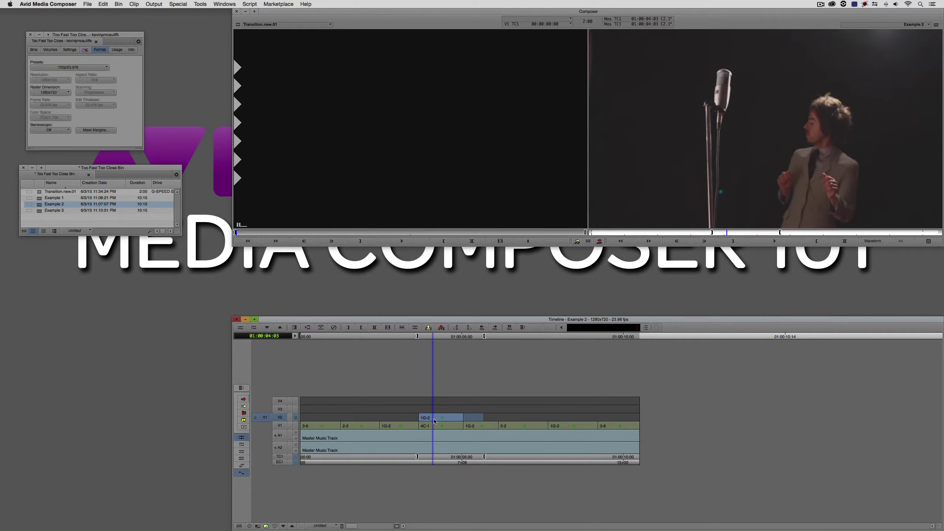
pyautogui.press('t')
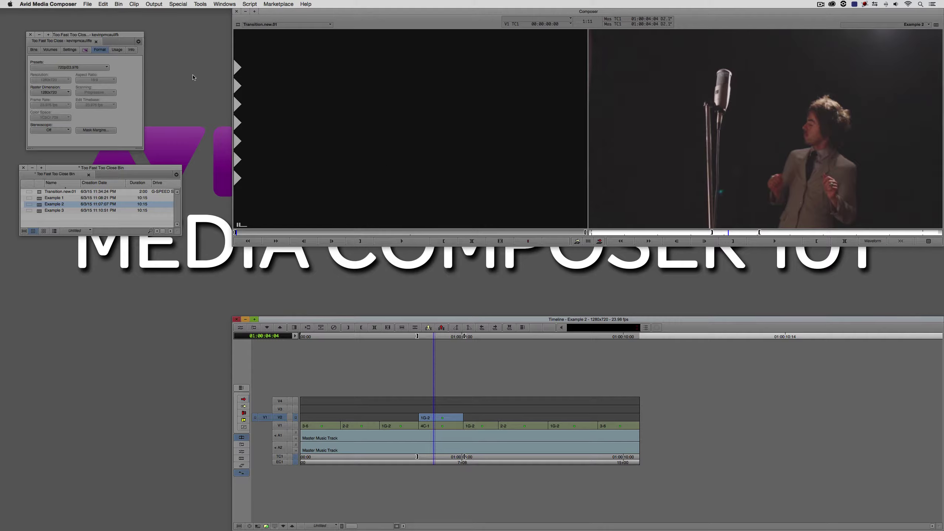
# Step: Map the Motion Effect Editor command from the Command Palette's FX set to an empty button below the source monitor
pyautogui.click(200, 4)
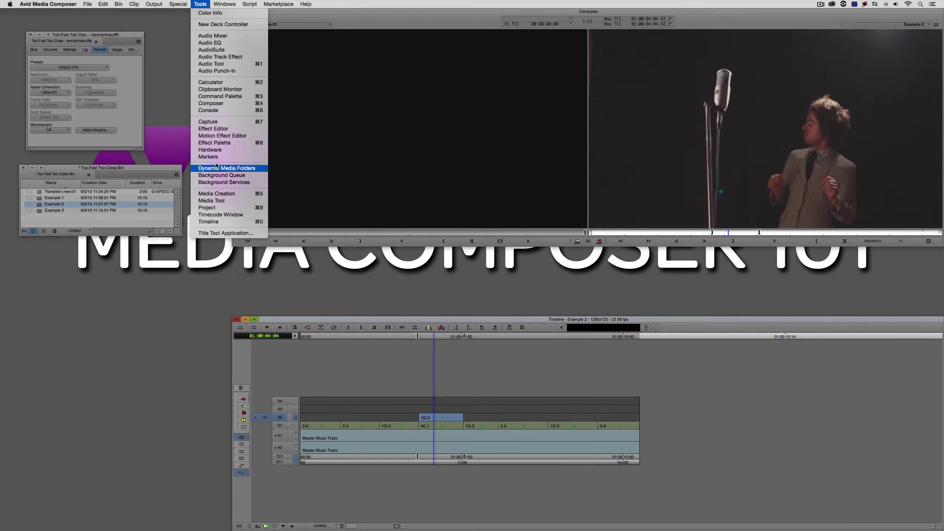
pyautogui.click(229, 96)
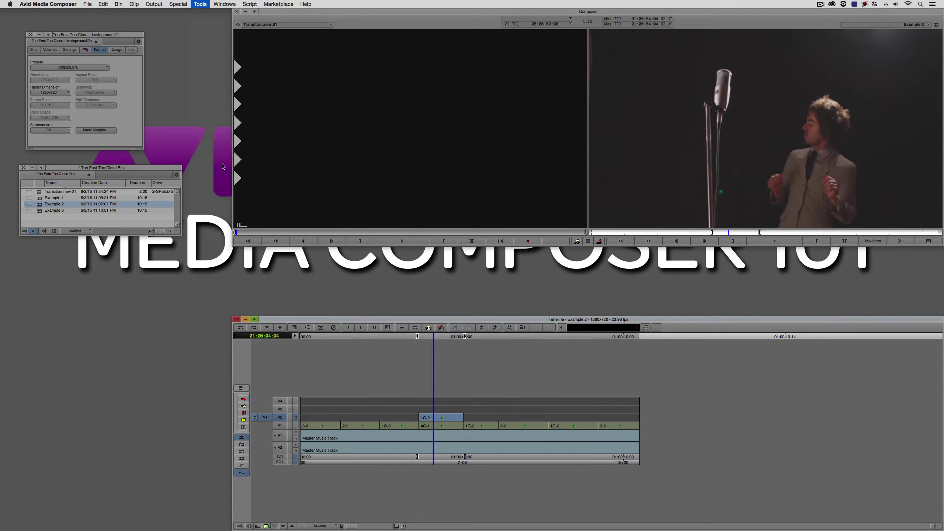
pyautogui.moveTo(198, 115); pyautogui.dragTo(210, 291)
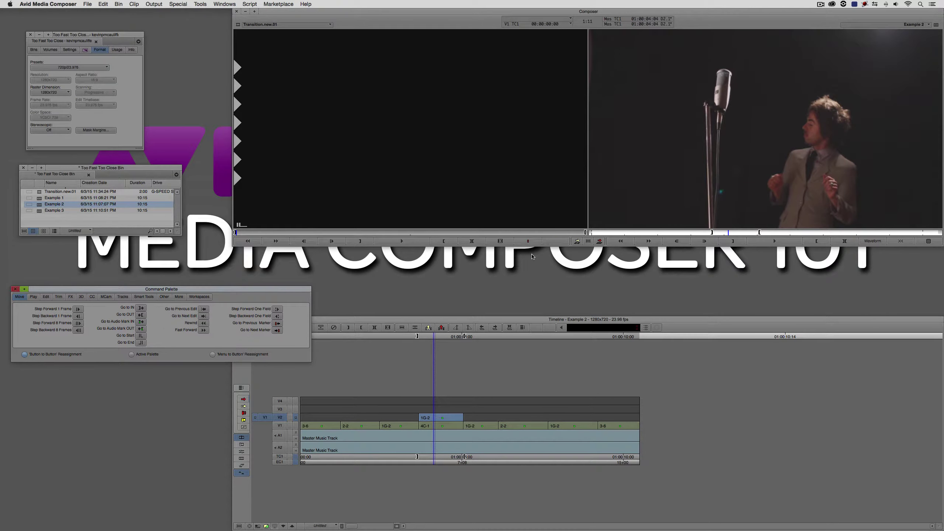
pyautogui.click(71, 297)
pyautogui.moveTo(59, 312); pyautogui.dragTo(555, 242)
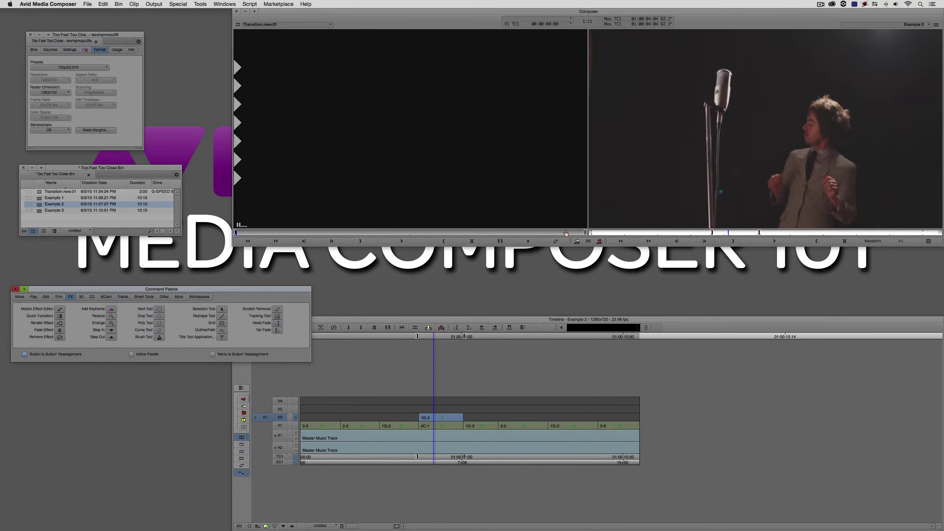
pyautogui.click(15, 290)
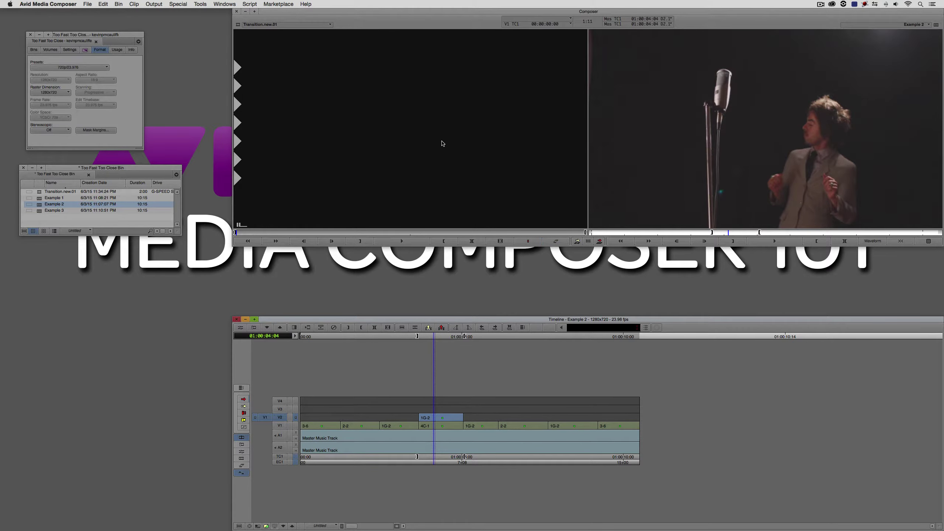
# Step: Load Transition.new.01 into the source monitor and open the Motion Effect dialog for it
pyautogui.click(556, 241)
pyautogui.moveTo(56, 191); pyautogui.dragTo(398, 180)
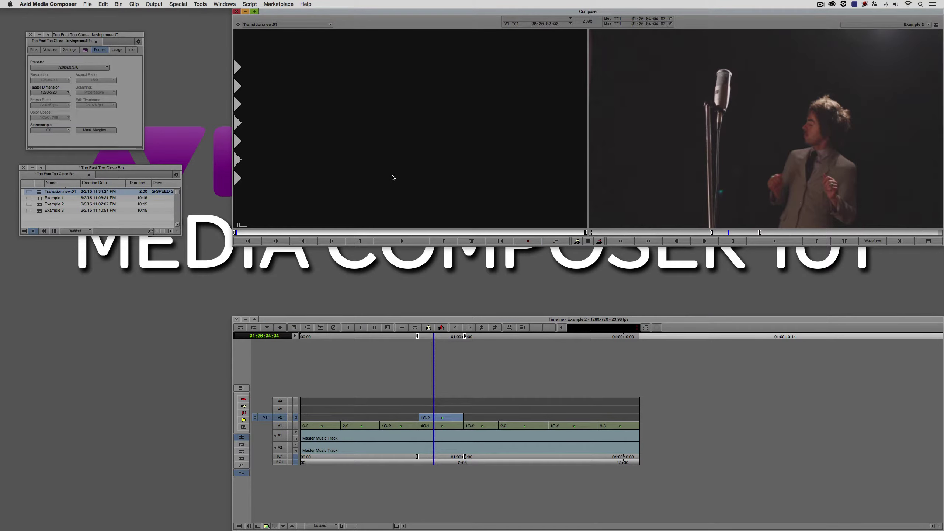
pyautogui.click(556, 241)
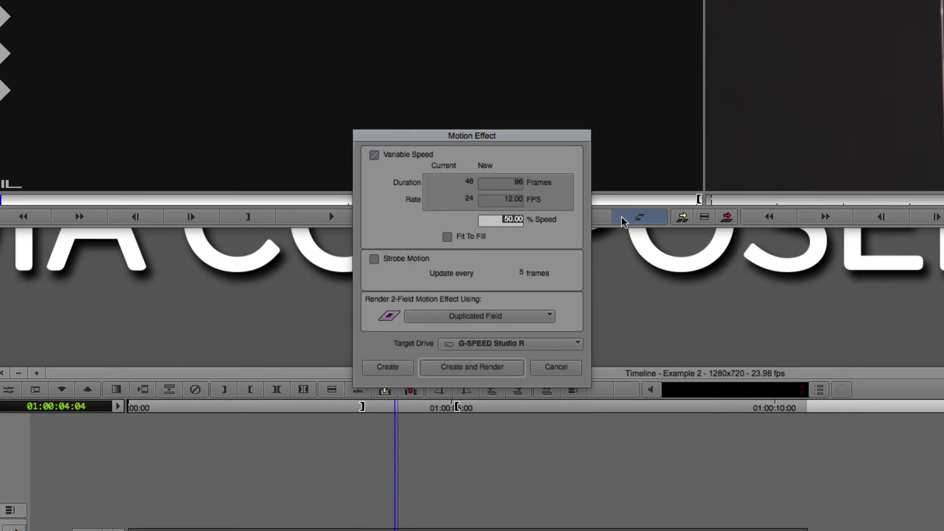
# Step: Create and render a motion effect of Transition.new.01 at 200% speed using VTR-Style rendering
pyautogui.click(515, 221)
pyautogui.press('super+a')
pyautogui.write('50')
pyautogui.press('BackSpace')
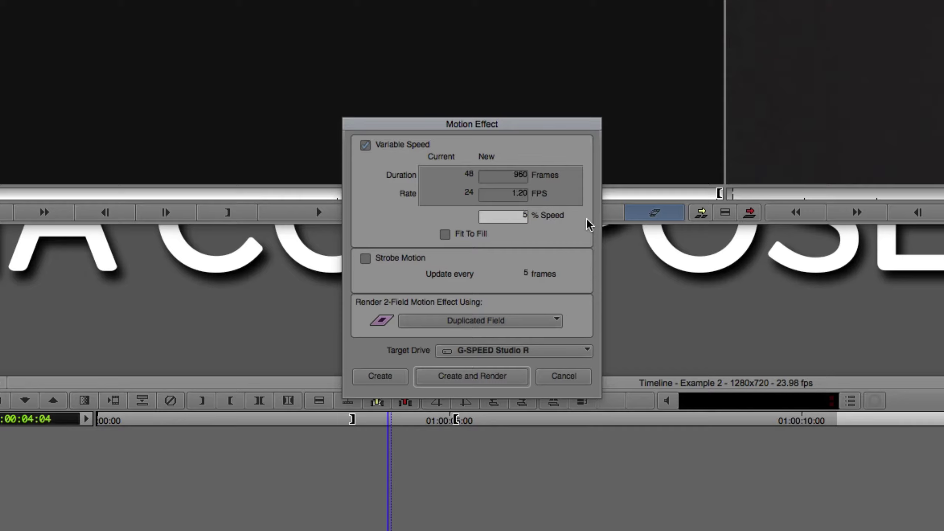
pyautogui.press('BackSpace')
pyautogui.write('200')
pyautogui.click(483, 319)
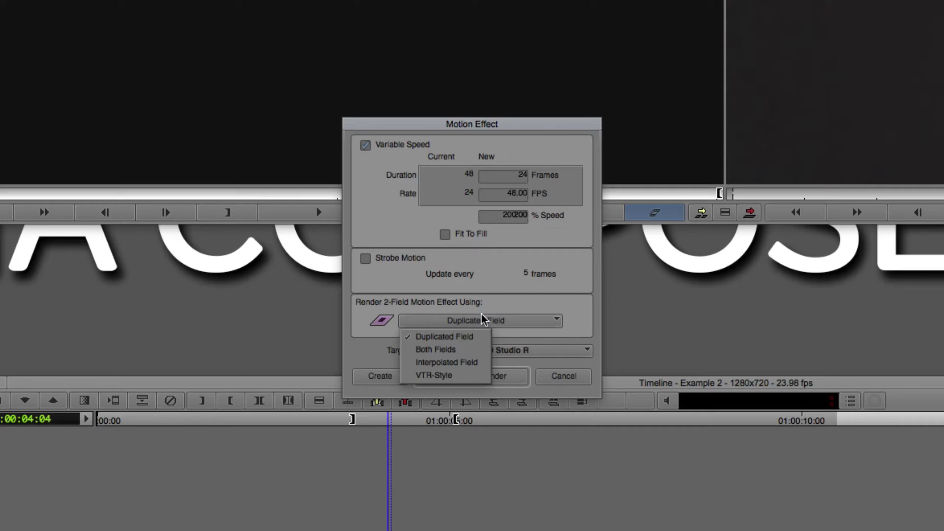
pyautogui.click(443, 374)
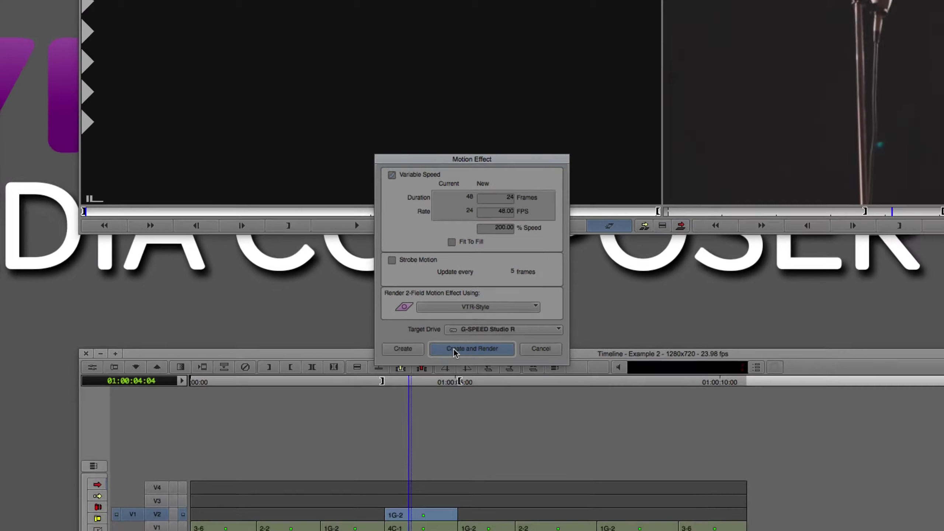
pyautogui.click(450, 380)
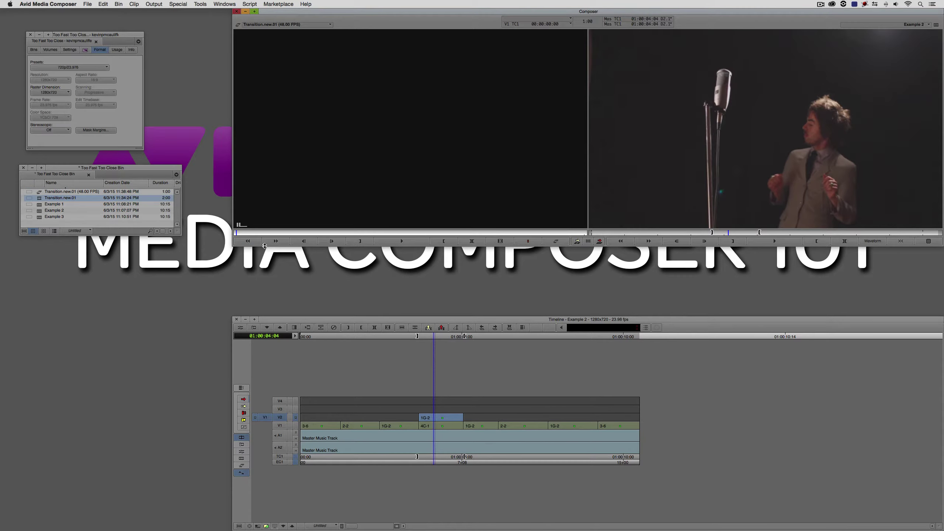
# Step: Overwrite Transition.new.01 (48.00 FPS) onto V3 above the 1G-2 segment on V2 and play through it
pyautogui.moveTo(40, 192); pyautogui.dragTo(424, 176)
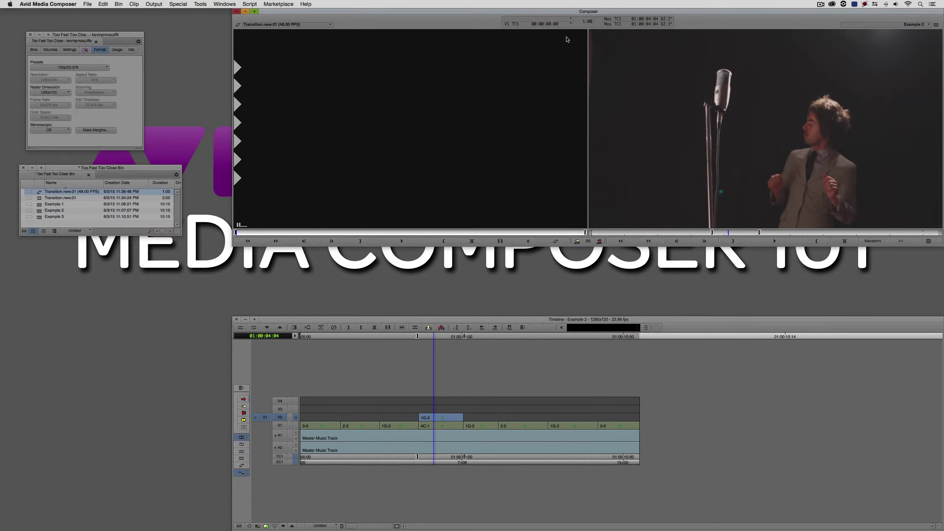
pyautogui.click(280, 410)
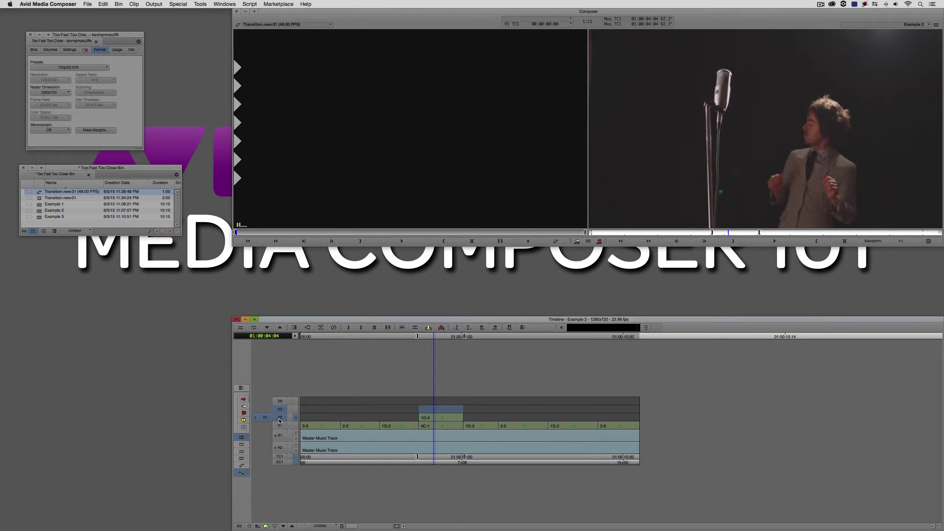
pyautogui.click(280, 417)
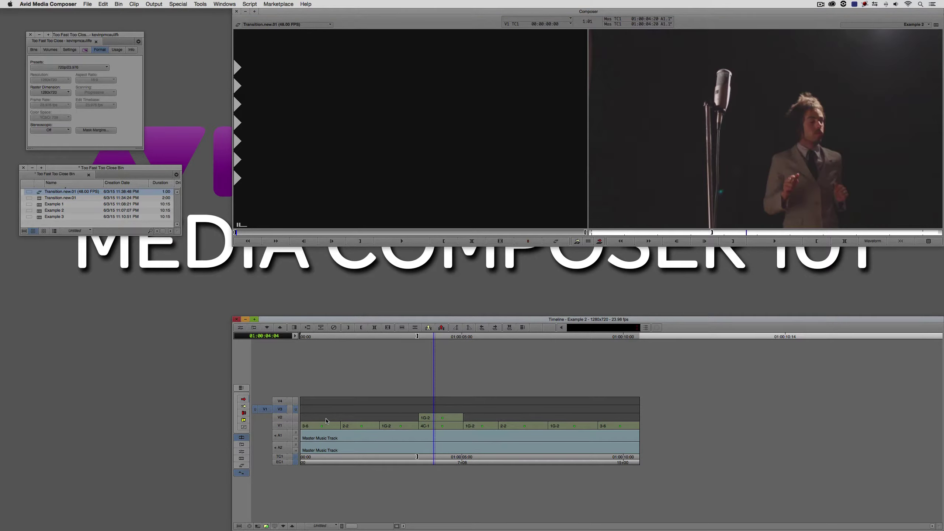
pyautogui.press('b')
pyautogui.click(436, 414)
pyautogui.moveTo(435, 412); pyautogui.dragTo(395, 413)
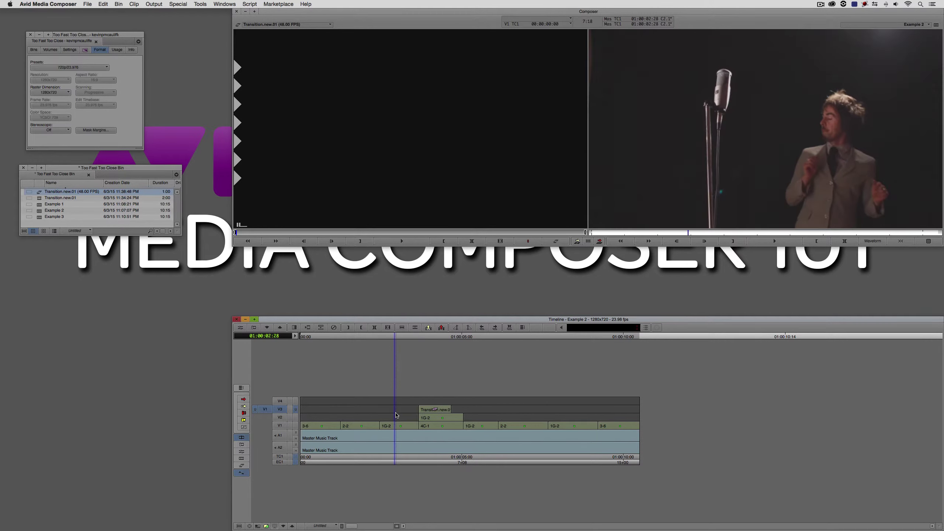
pyautogui.press('space')
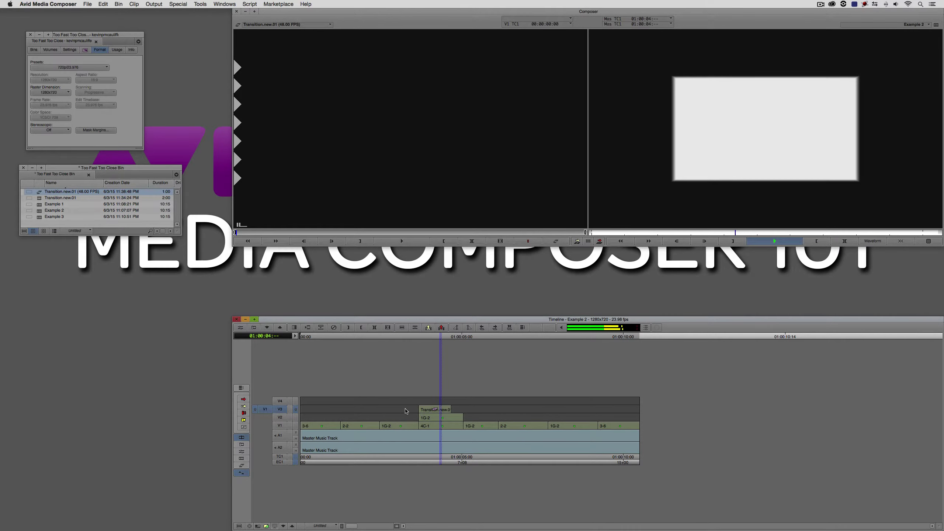
# Step: Lift the part of 1G-2 on V2 that extends past the end of the matte clip on V3
pyautogui.moveTo(436, 414); pyautogui.dragTo(470, 418)
pyautogui.click(281, 413)
pyautogui.click(280, 416)
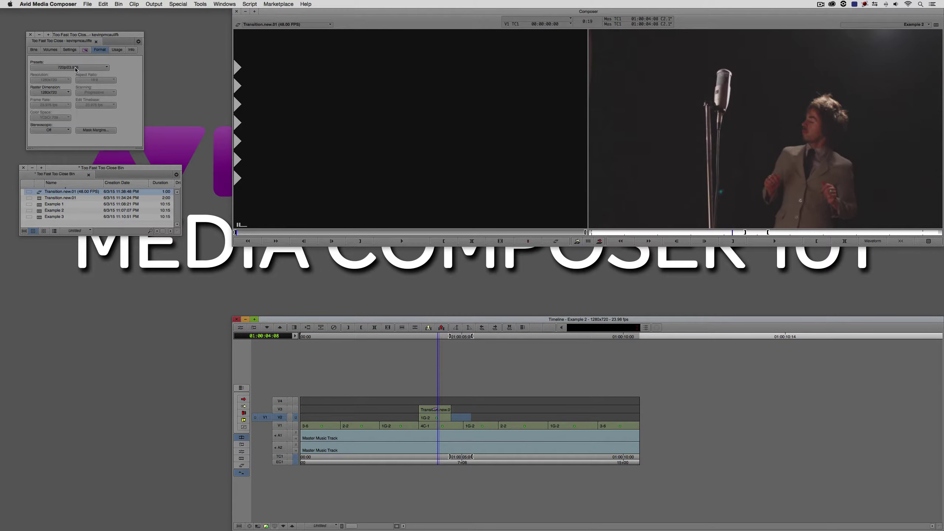
# Step: Apply the Matte Key effect to Transition.new.01 (48.00 FPS) on V3 and play back the transition
pyautogui.press('super+8')
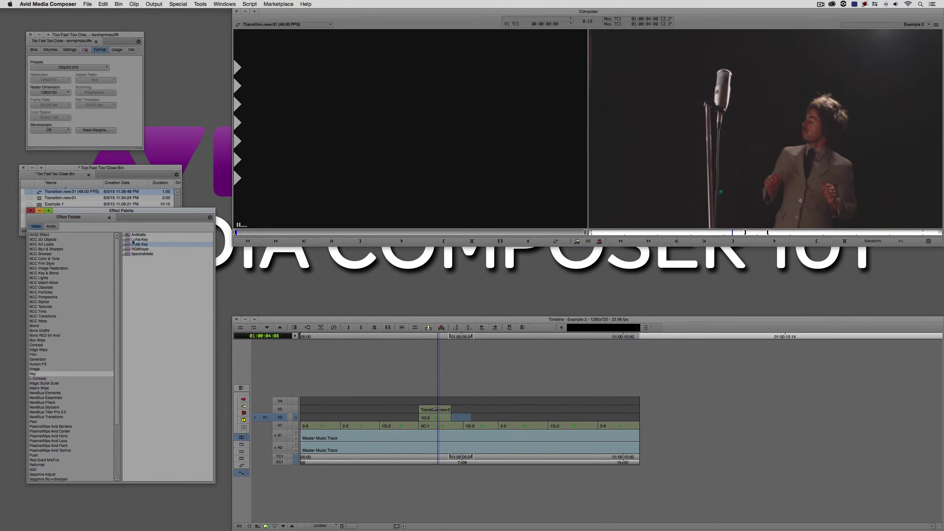
pyautogui.moveTo(135, 244); pyautogui.dragTo(363, 416)
pyautogui.click(296, 401)
pyautogui.press('space')
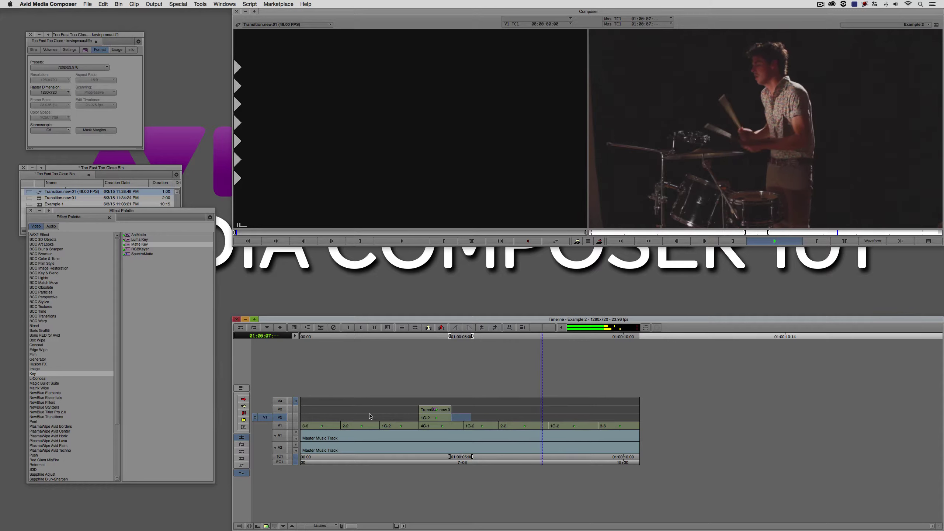
pyautogui.press('space')
pyautogui.moveTo(414, 424); pyautogui.dragTo(425, 422)
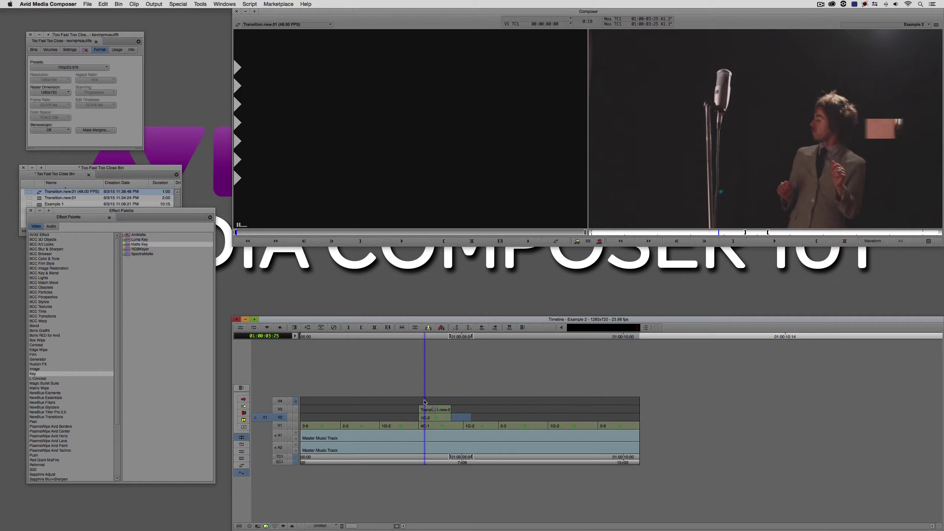
# Step: Overwrite the original Transition.new.01 clip onto V3, starting at the beginning of the 1G-2 segment on V2
pyautogui.moveTo(40, 197); pyautogui.dragTo(360, 166)
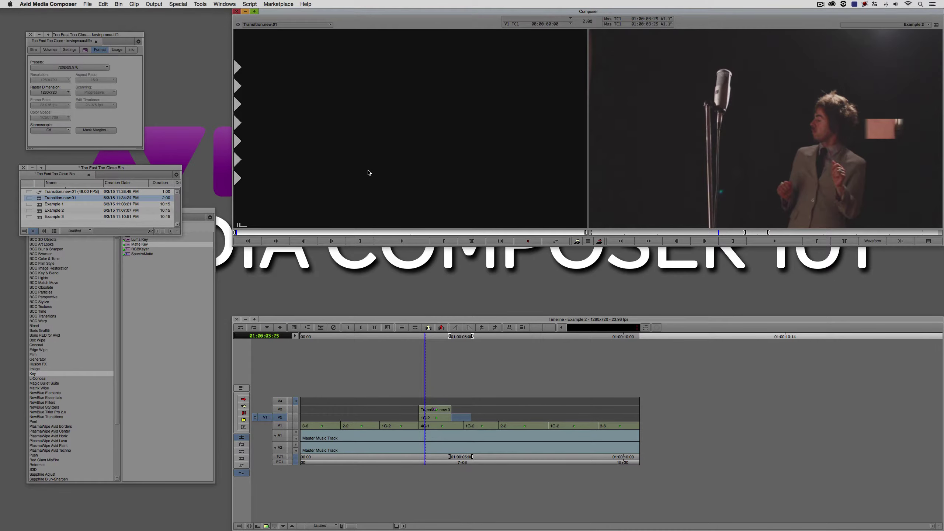
pyautogui.moveTo(425, 431); pyautogui.dragTo(419, 429)
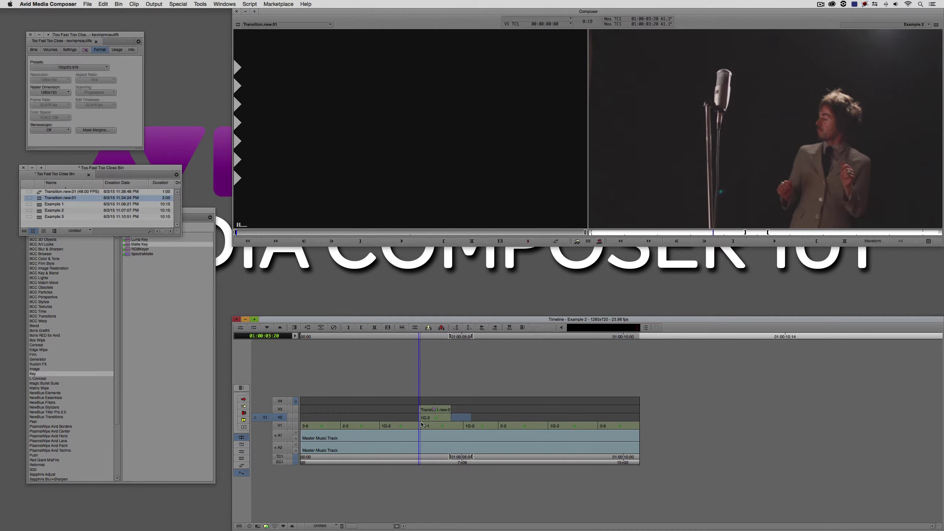
pyautogui.press('i')
pyautogui.press('o')
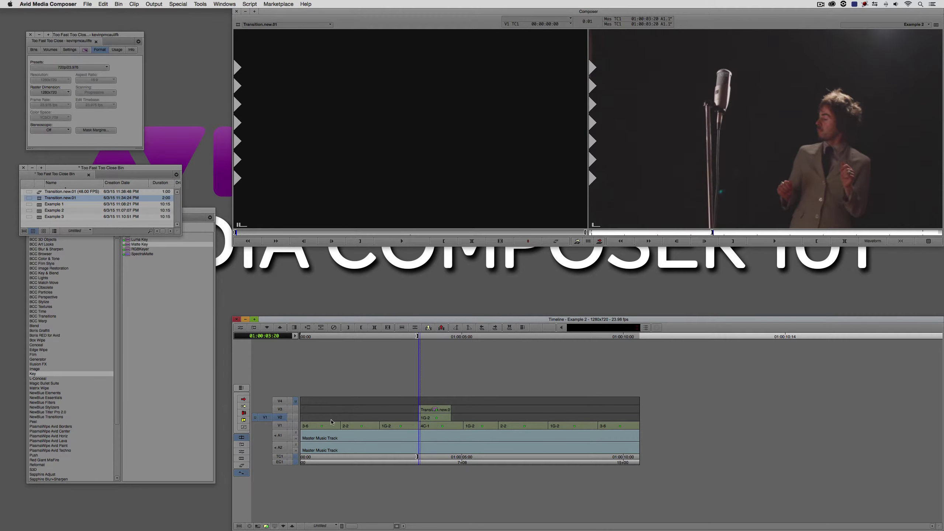
pyautogui.click(279, 417)
pyautogui.click(279, 409)
pyautogui.press('b')
pyautogui.moveTo(461, 423)
pyautogui.mouseDown()
pyautogui.moveTo(432, 420)
pyautogui.moveTo(478, 414)
pyautogui.moveTo(437, 425)
pyautogui.moveTo(454, 416)
pyautogui.mouseUp()
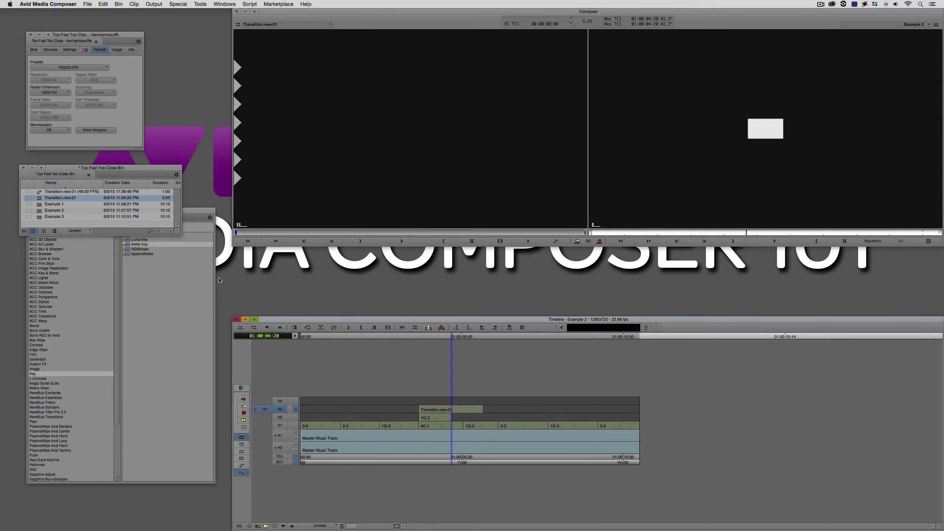
# Step: Apply the Timewarp effect from the Effect Palette to Transition.new.01 on V3
pyautogui.click(192, 283)
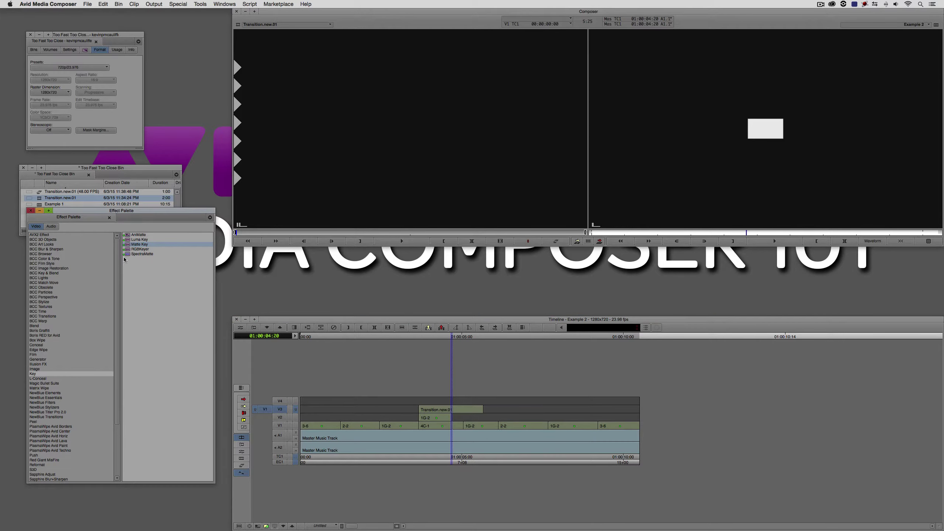
pyautogui.scroll(-5, 118, 268)
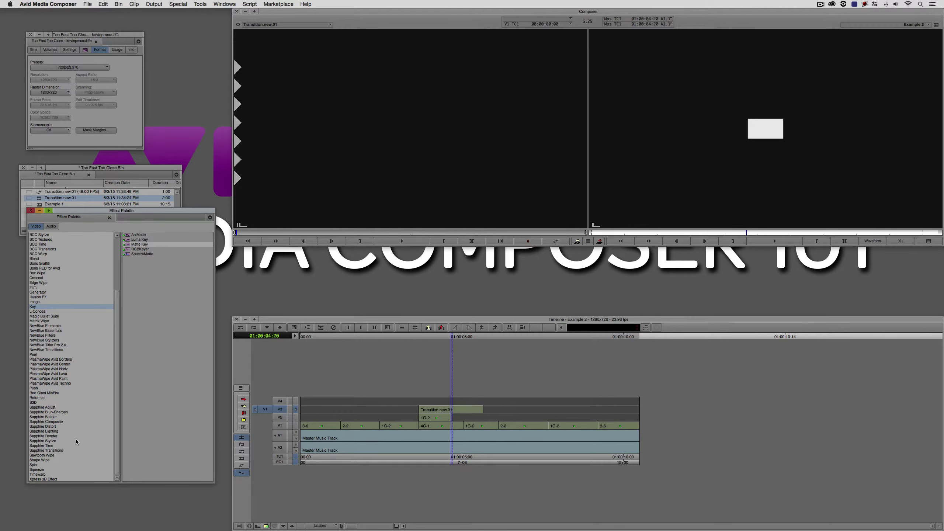
pyautogui.click(41, 474)
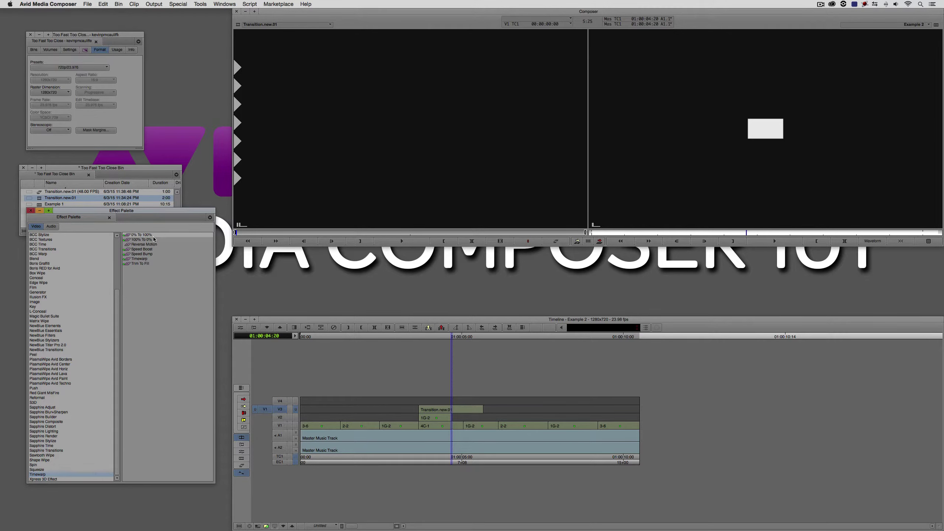
pyautogui.click(144, 260)
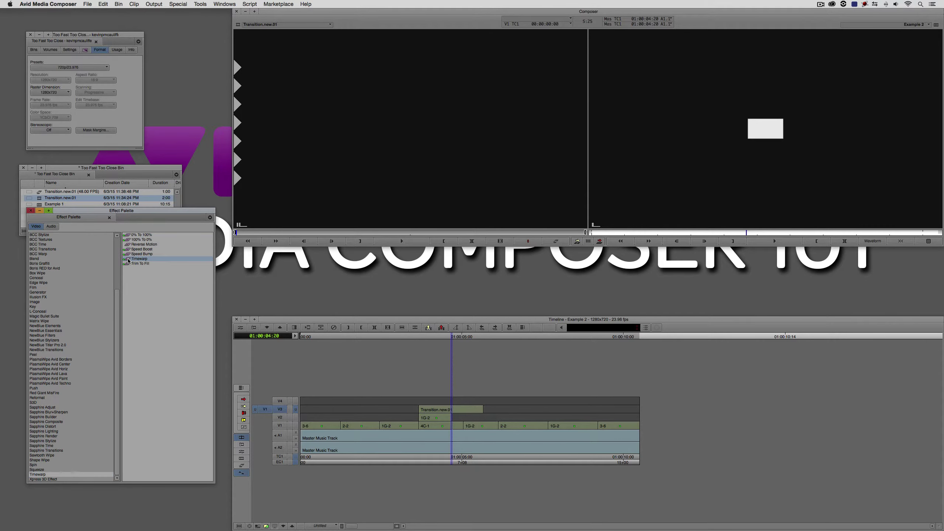
pyautogui.moveTo(269, 287); pyautogui.dragTo(445, 413)
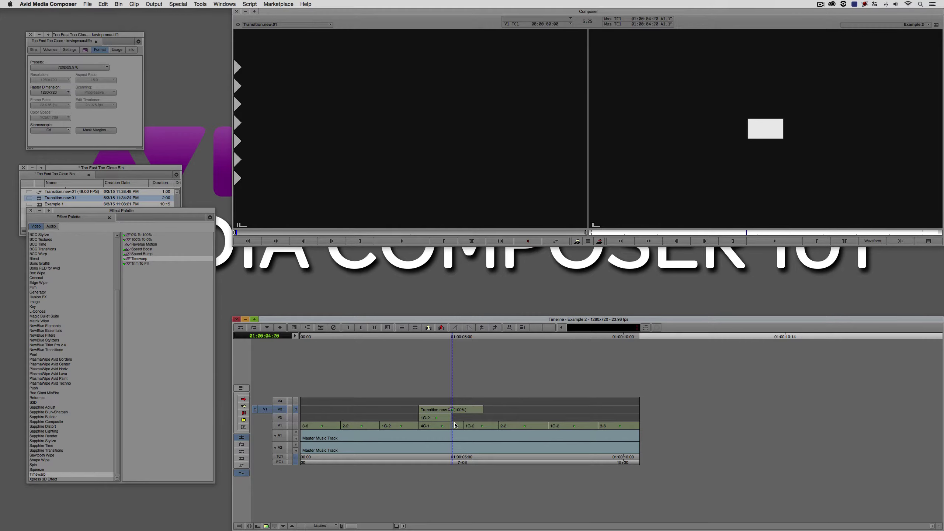
# Step: Open the Timewarp's speed graph in the Motion Effect Editor and set its first keyframe to 200% speed
pyautogui.click(201, 4)
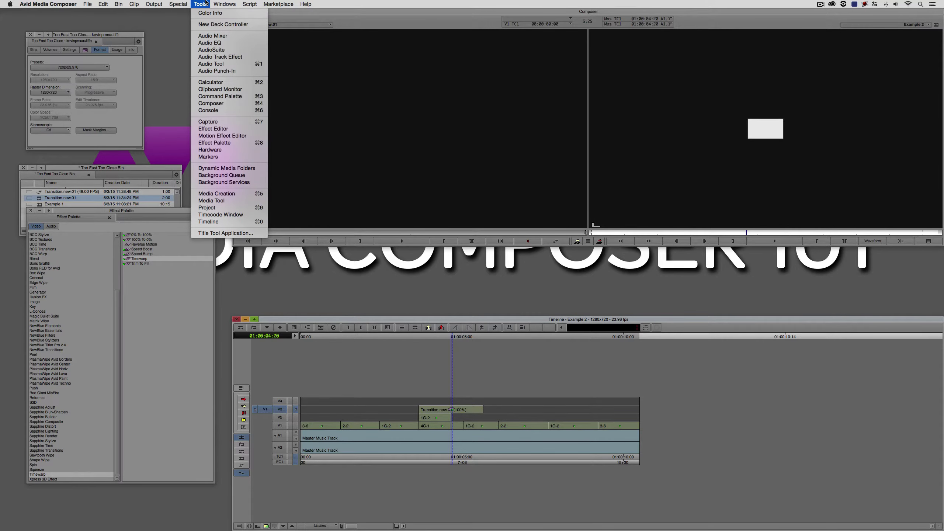
pyautogui.click(227, 136)
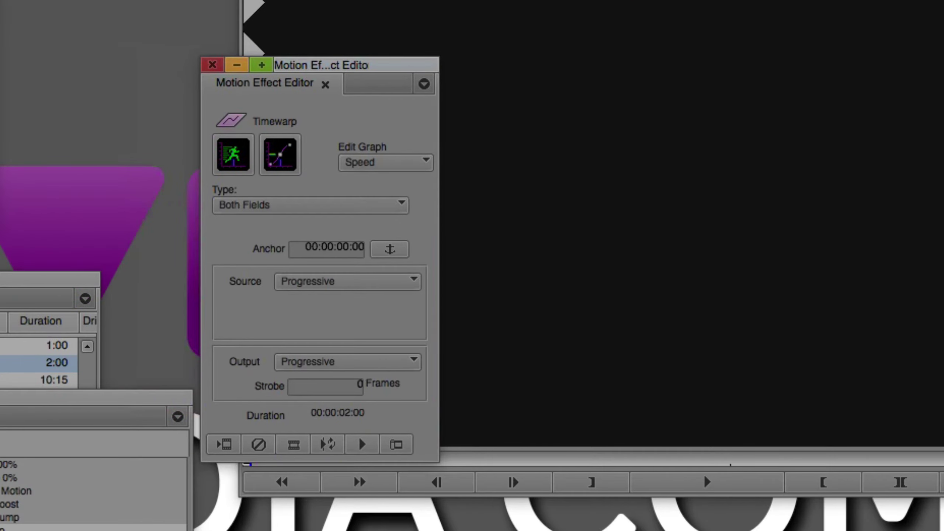
pyautogui.click(228, 166)
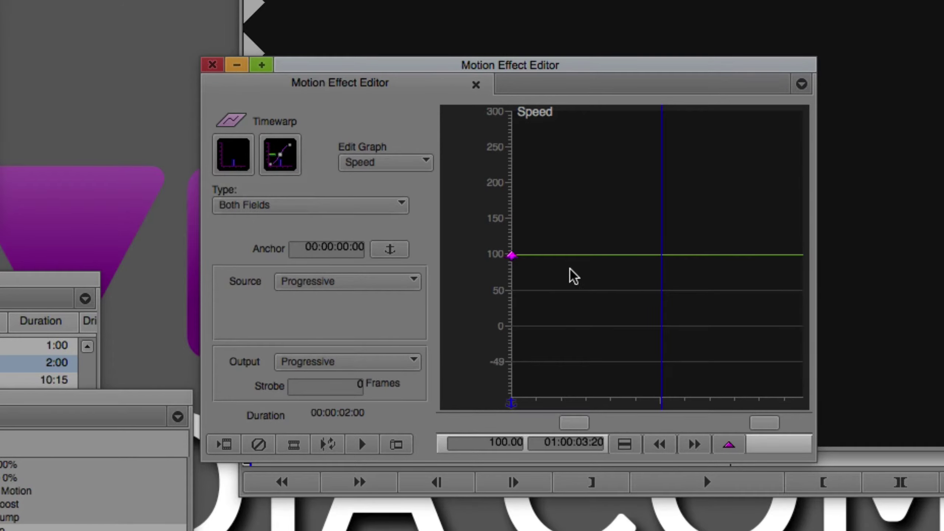
pyautogui.moveTo(636, 312); pyautogui.dragTo(506, 305)
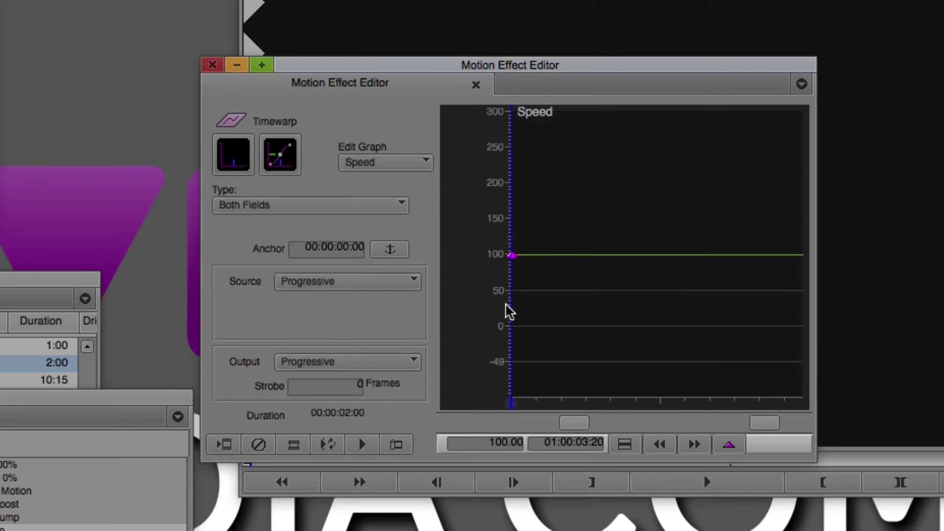
pyautogui.moveTo(511, 256); pyautogui.dragTo(494, 189)
pyautogui.click(491, 442)
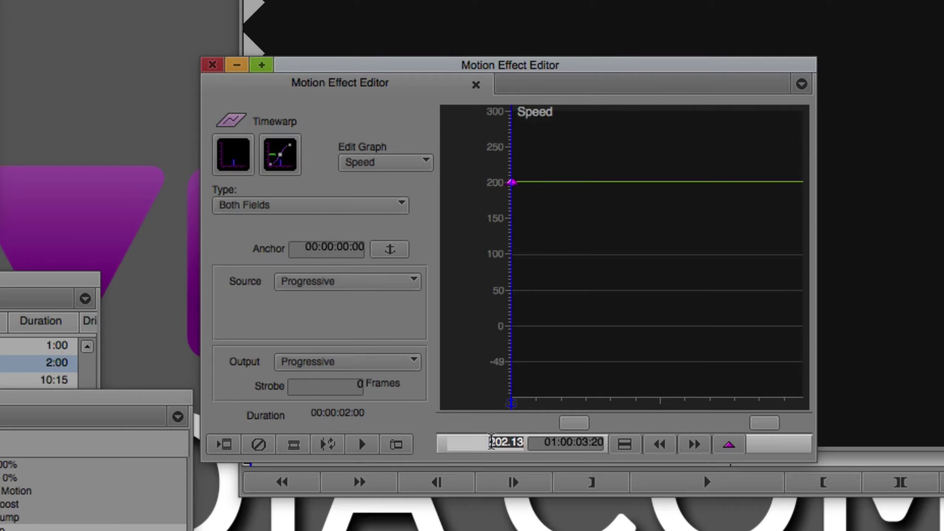
pyautogui.write('200')
pyautogui.press('Return')
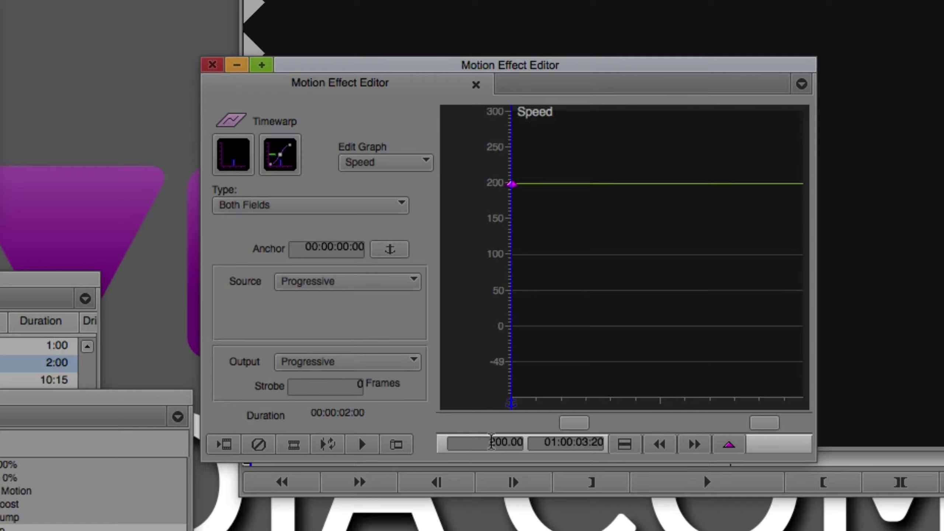
# Step: Mark the part of Transition.new.01 on V3 that runs past the end of 1G-2 and lift it out
pyautogui.click(452, 439)
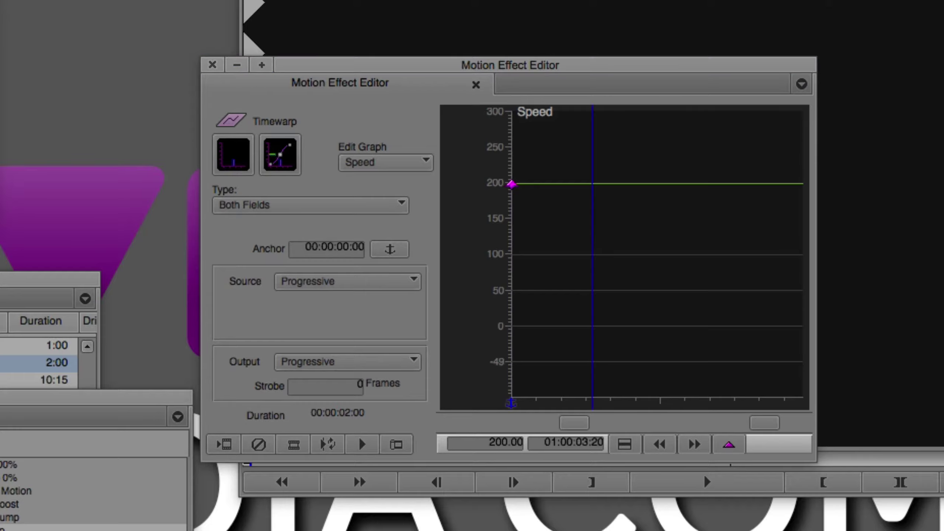
pyautogui.keyDown('super'); pyautogui.click(436, 439); pyautogui.keyUp('super')
pyautogui.press('i')
pyautogui.moveTo(437, 441); pyautogui.dragTo(452, 416)
pyautogui.press('o')
pyautogui.press('i')
pyautogui.click(488, 416)
pyautogui.press('o')
pyautogui.press('z')
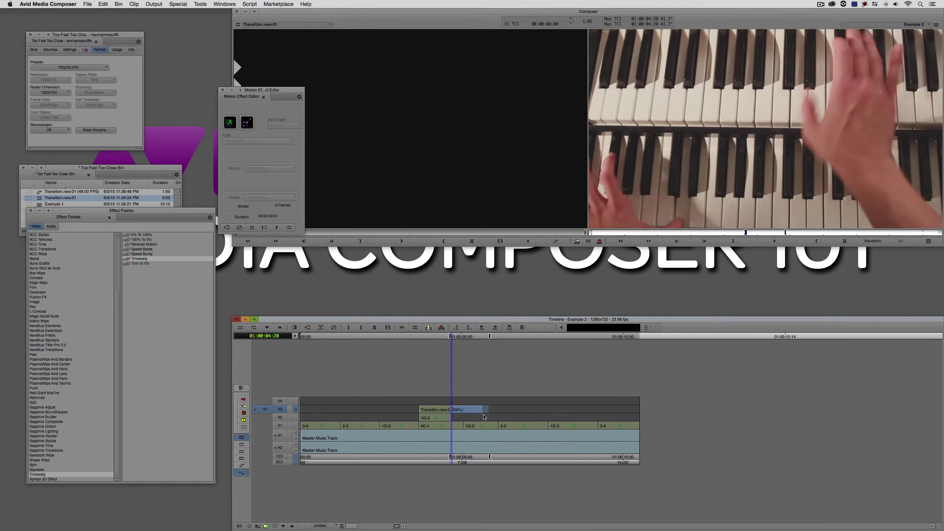
# Step: Apply the Matte Key effect to the sped-up Transition.new.01 on V3 and play back the transition
pyautogui.moveTo(449, 416)
pyautogui.mouseDown()
pyautogui.moveTo(413, 417)
pyautogui.moveTo(453, 416)
pyautogui.moveTo(432, 417)
pyautogui.mouseUp()
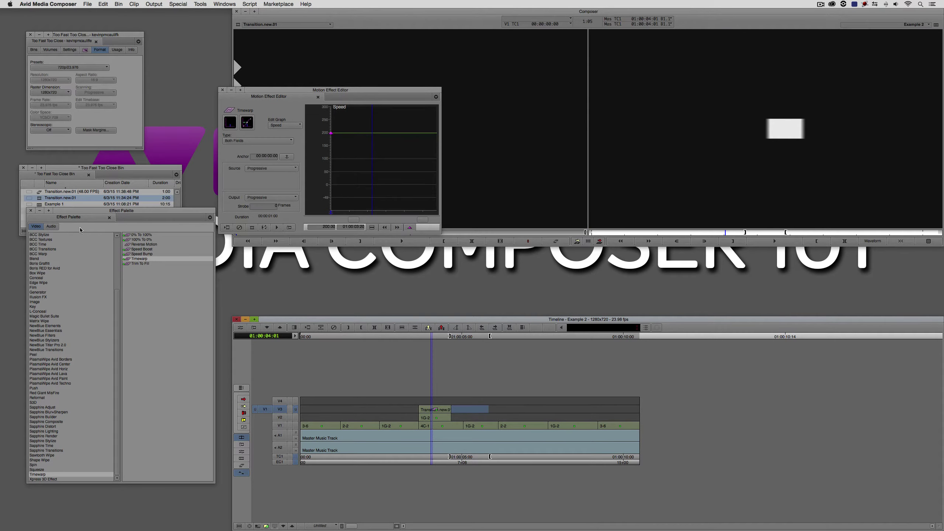
pyautogui.click(33, 306)
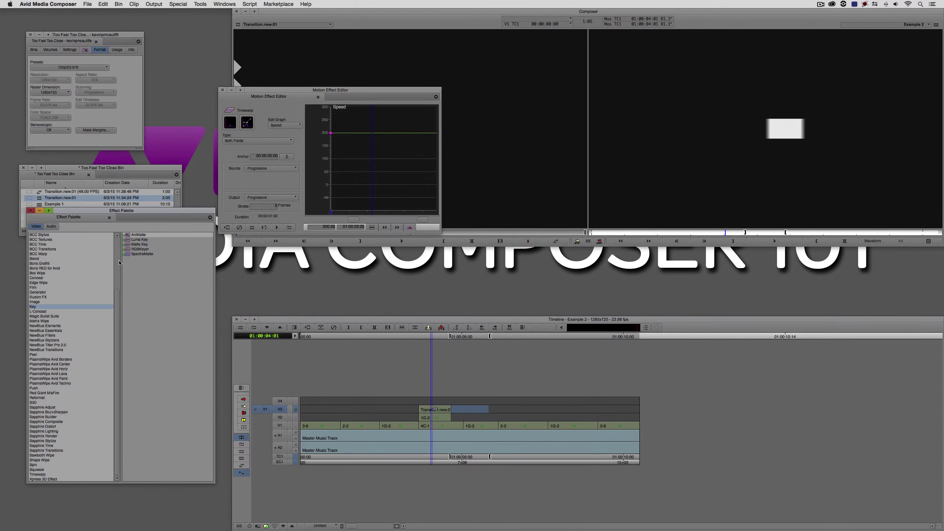
pyautogui.moveTo(129, 235); pyautogui.dragTo(443, 414)
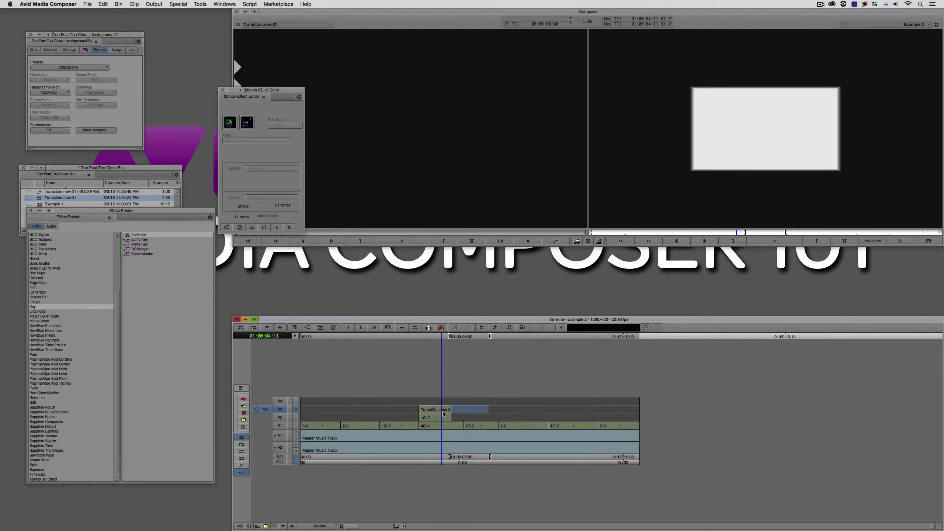
pyautogui.press('super+z')
pyautogui.moveTo(124, 245); pyautogui.dragTo(436, 410)
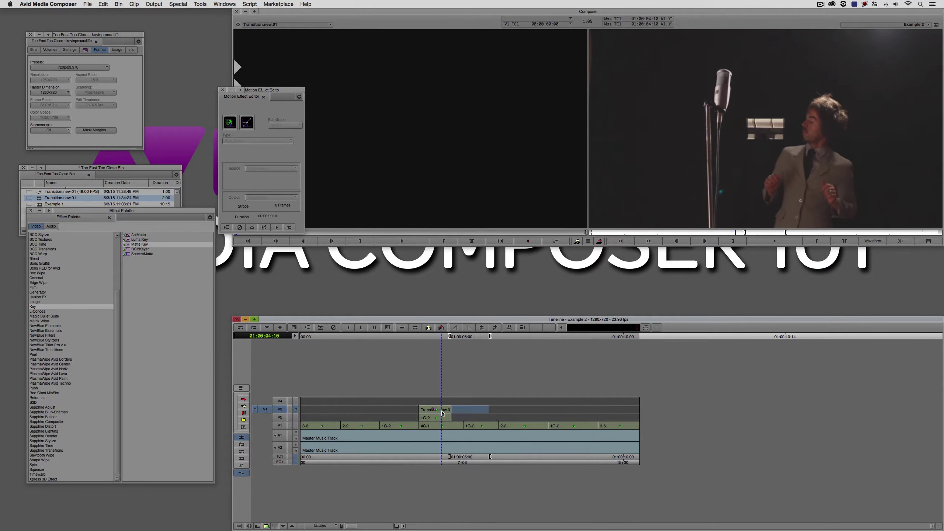
pyautogui.click(385, 408)
pyautogui.press('space')
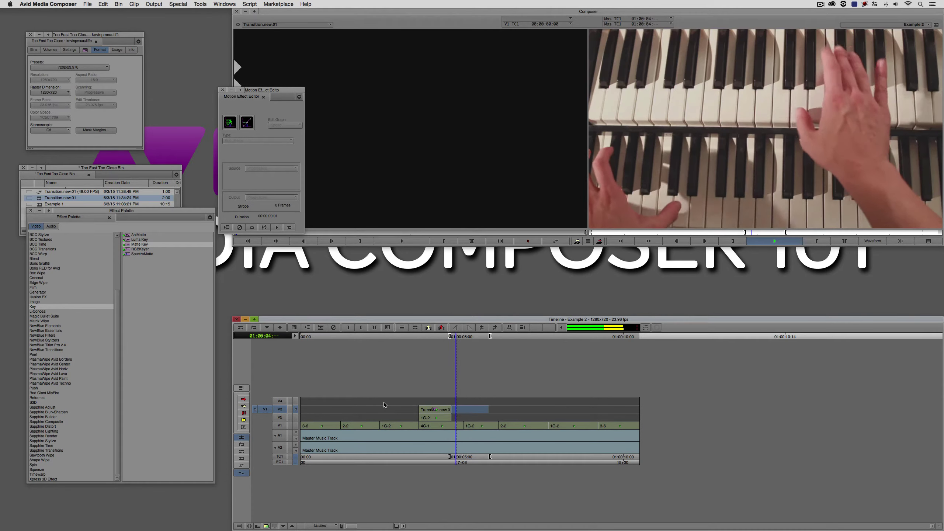
# Step: Undo the Matte Key and the lift on Transition.new.01 on V3, and park inside the restored clip
pyautogui.click(436, 406)
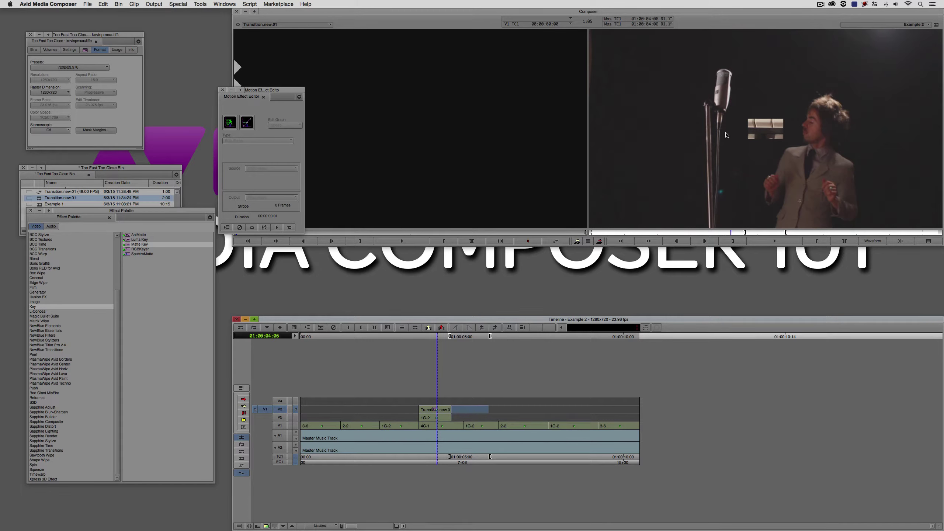
pyautogui.press('super+z')
pyautogui.press('super+z')
pyautogui.press('super+z')
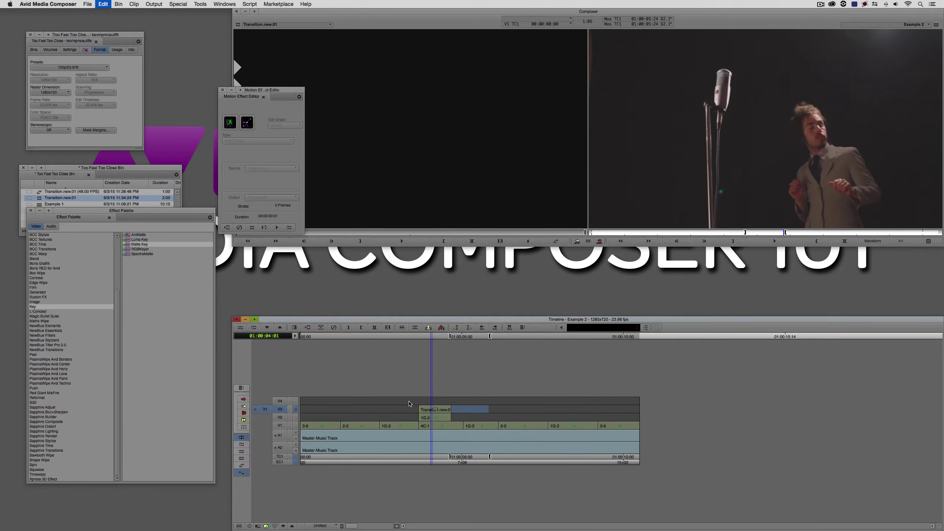
pyautogui.moveTo(463, 420); pyautogui.dragTo(440, 418)
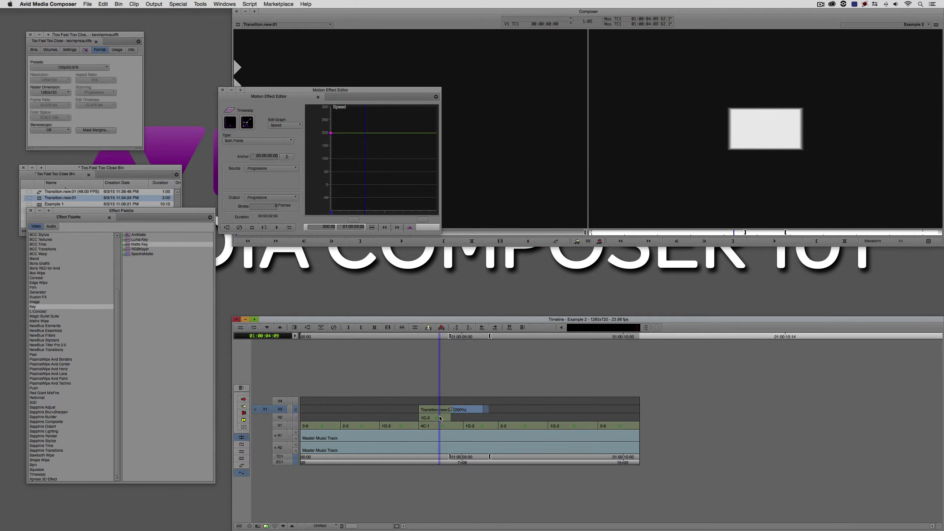
# Step: Set the Timewarp's first speed keyframe on Transition.new.01 to 210%
pyautogui.moveTo(358, 147); pyautogui.dragTo(315, 152)
pyautogui.click(326, 228)
pyautogui.write('21')
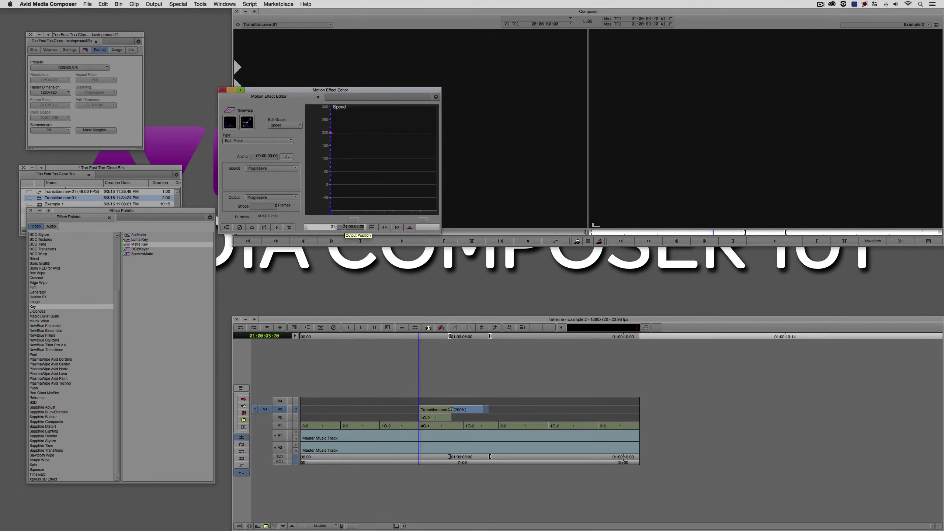
pyautogui.write('0')
pyautogui.press('Return')
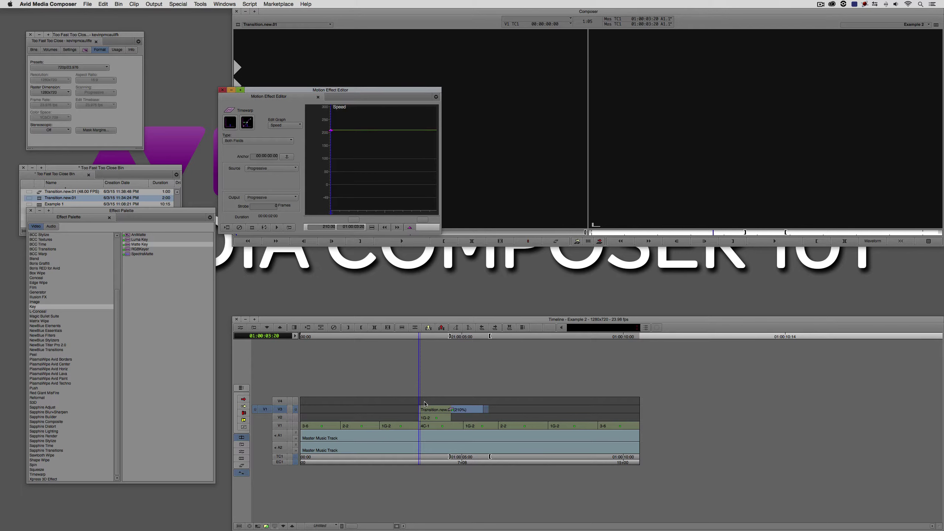
# Step: Mark in near the end of 1G-2 and mark out beyond the end of Transition.new.01 on V3
pyautogui.click(434, 411)
pyautogui.moveTo(436, 412); pyautogui.dragTo(450, 410)
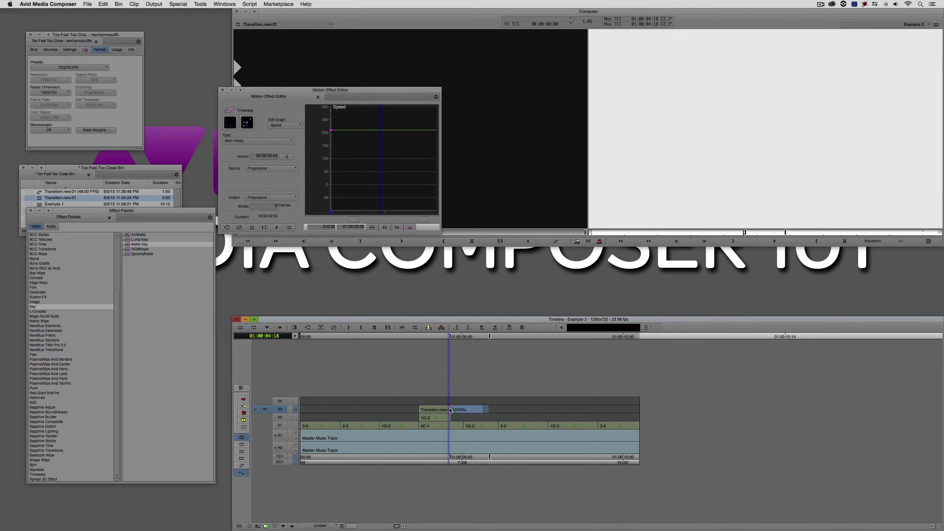
pyautogui.press('Left')
pyautogui.press('Right')
pyautogui.press('i')
pyautogui.moveTo(465, 409); pyautogui.dragTo(446, 415)
pyautogui.press('o')
# Step: Undo a first lift, move the mark in slightly later, and lift the marked tail of Transition.new.01 on V3
pyautogui.press('z')
pyautogui.press('super+z')
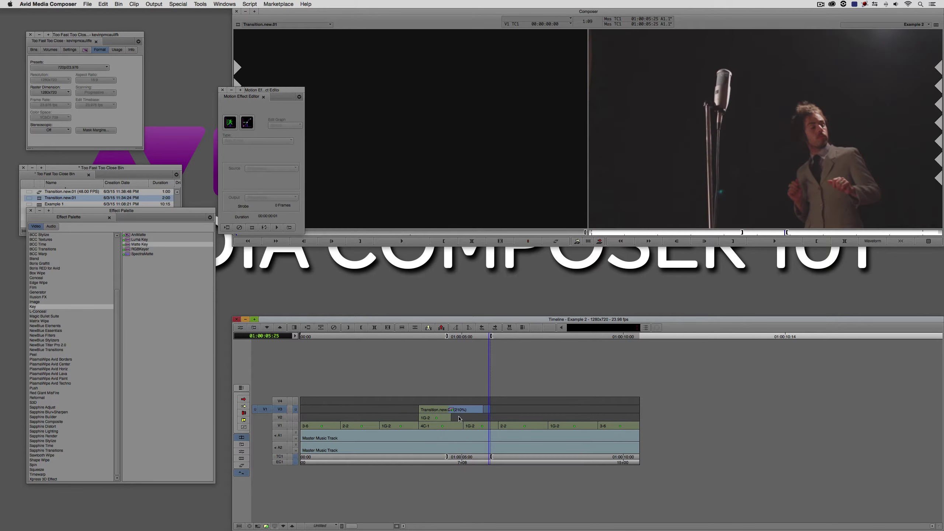
pyautogui.press('q')
pyautogui.press('Right')
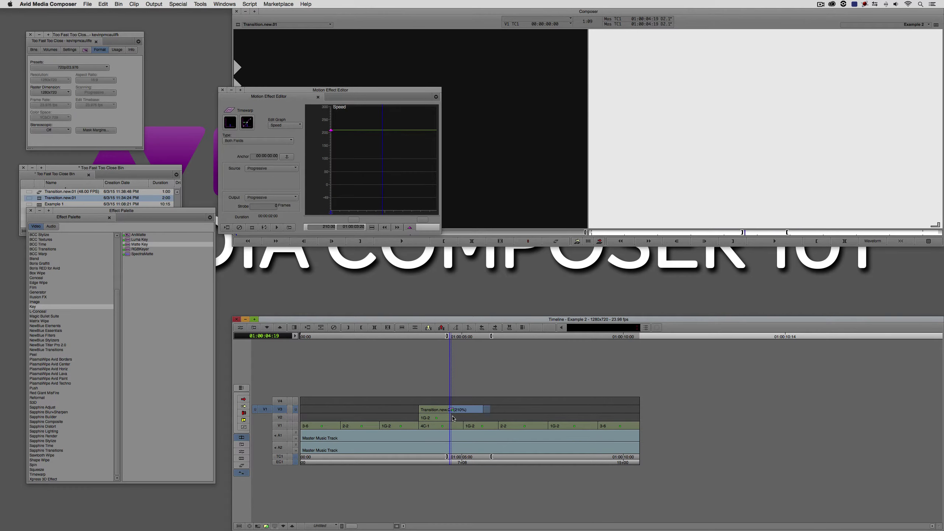
pyautogui.press('z')
pyautogui.moveTo(431, 419); pyautogui.dragTo(453, 420)
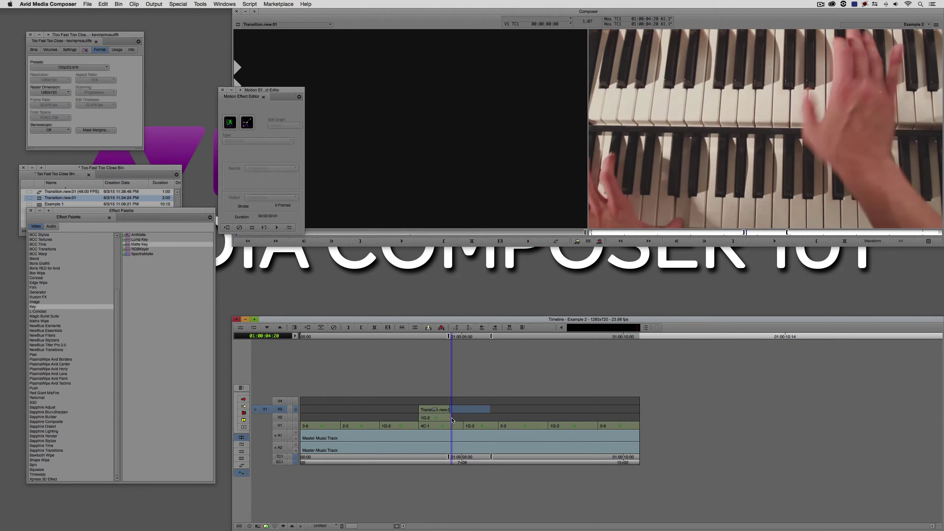
# Step: Trim the end of 1G-2 on V2 back to match the end of Transition.new.01
pyautogui.click(278, 418)
pyautogui.click(279, 408)
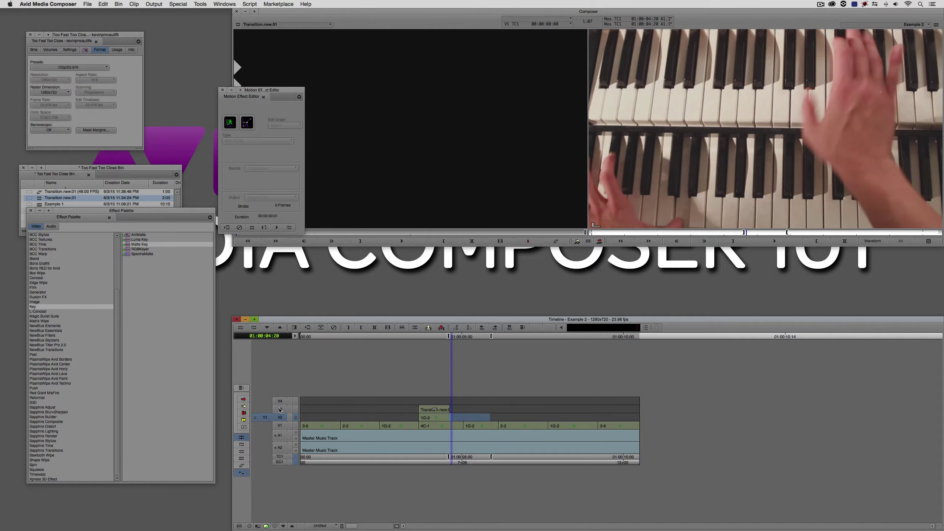
pyautogui.press('u')
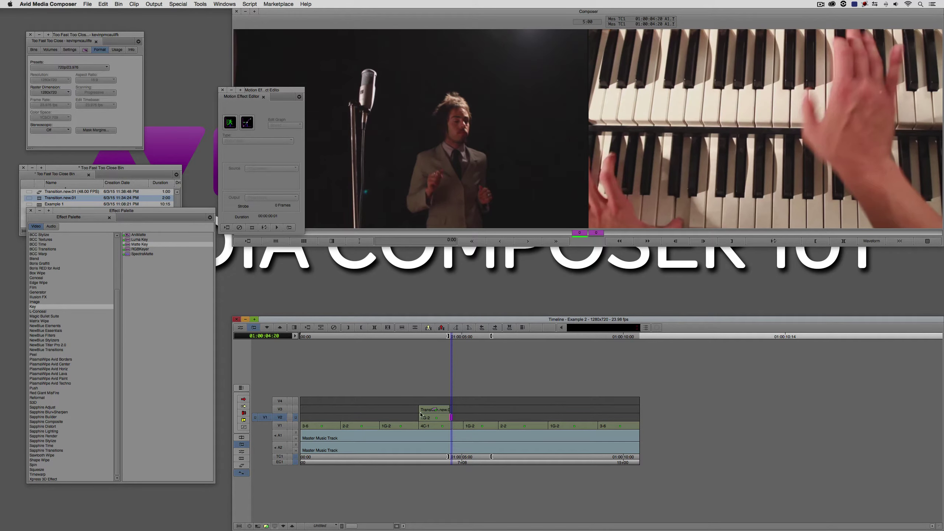
pyautogui.press(',')
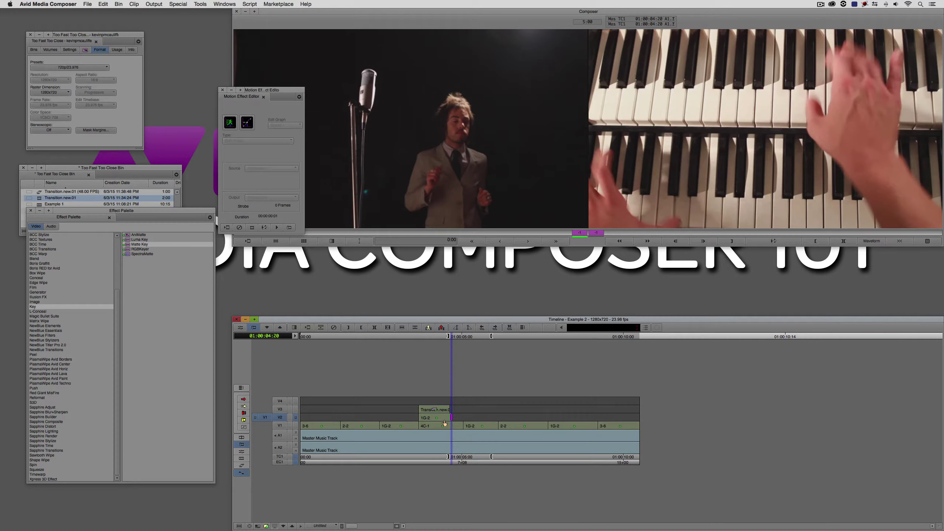
pyautogui.press('u')
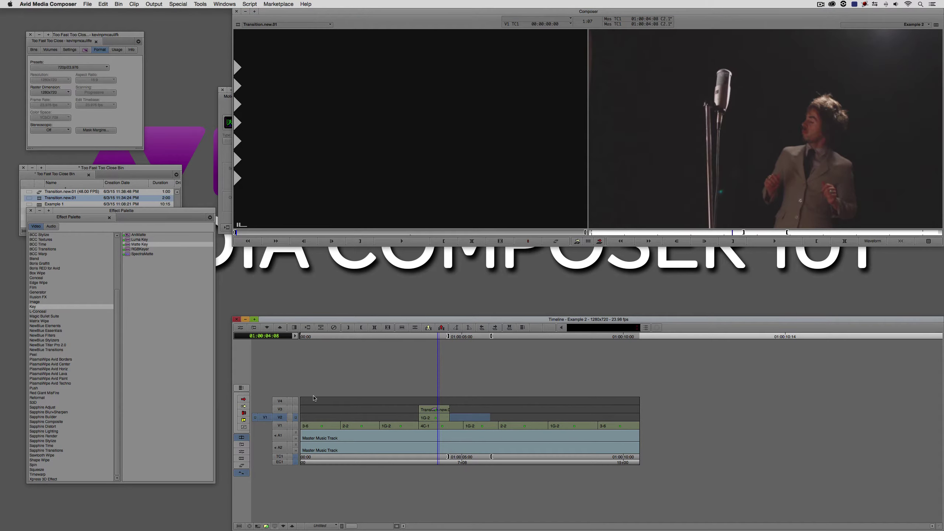
# Step: Apply the Matte Key effect to the shortened Transition.new.01 on V3 and review the transition with V4 monitored
pyautogui.moveTo(131, 244); pyautogui.dragTo(434, 410)
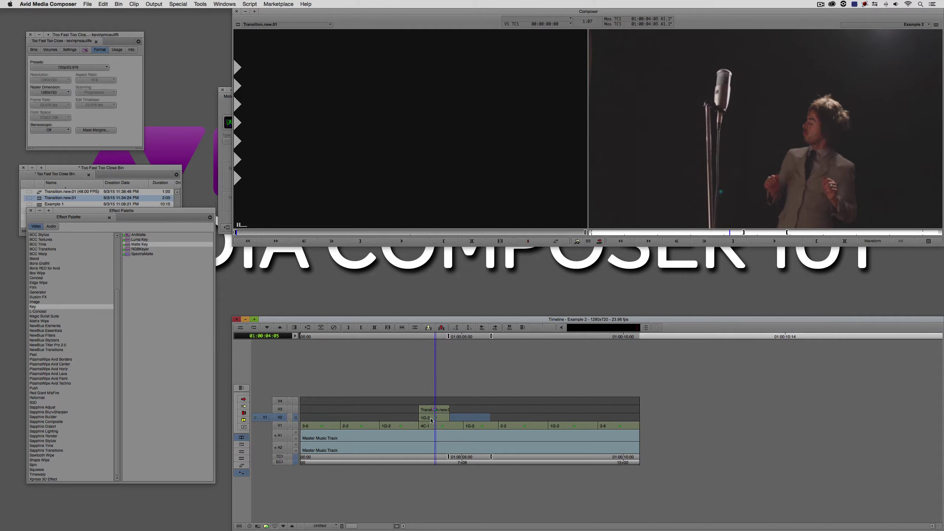
pyautogui.click(295, 401)
pyautogui.click(387, 412)
pyautogui.press('space')
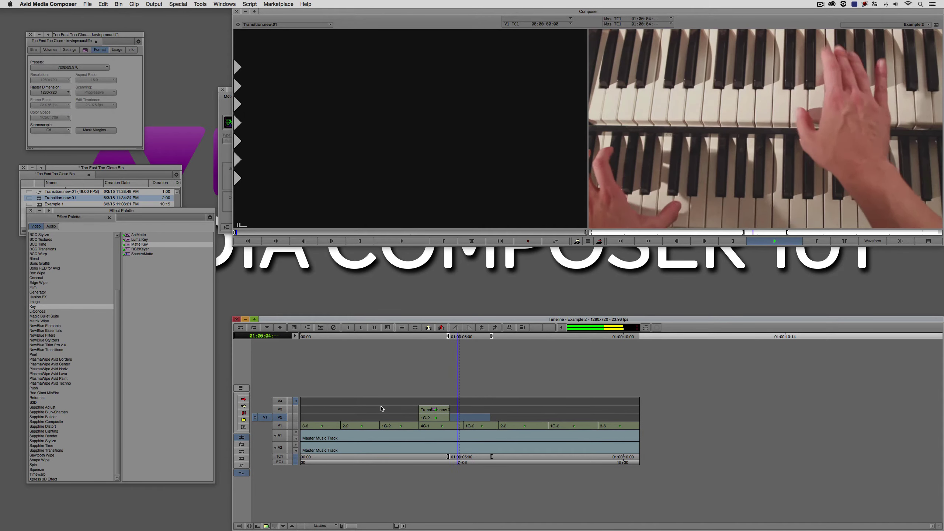
pyautogui.press('space')
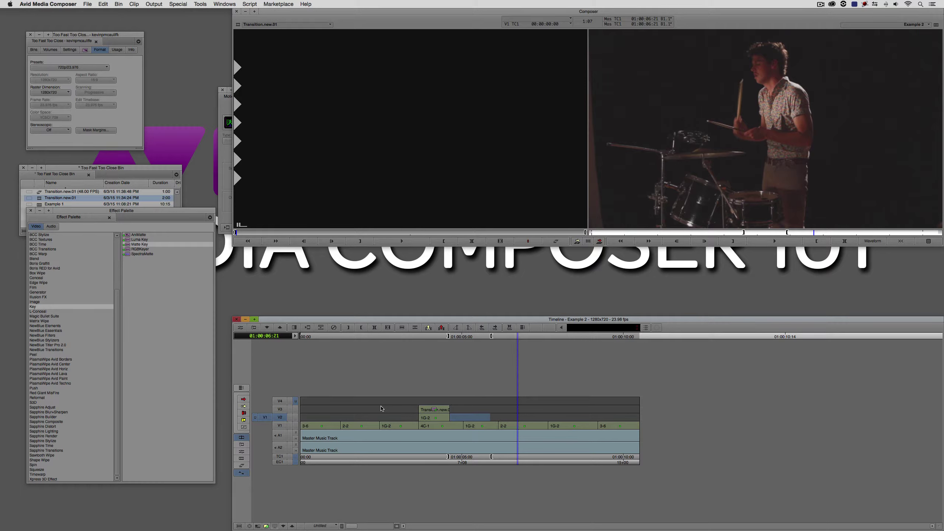
pyautogui.click(555, 241)
pyautogui.moveTo(387, 426); pyautogui.dragTo(455, 423)
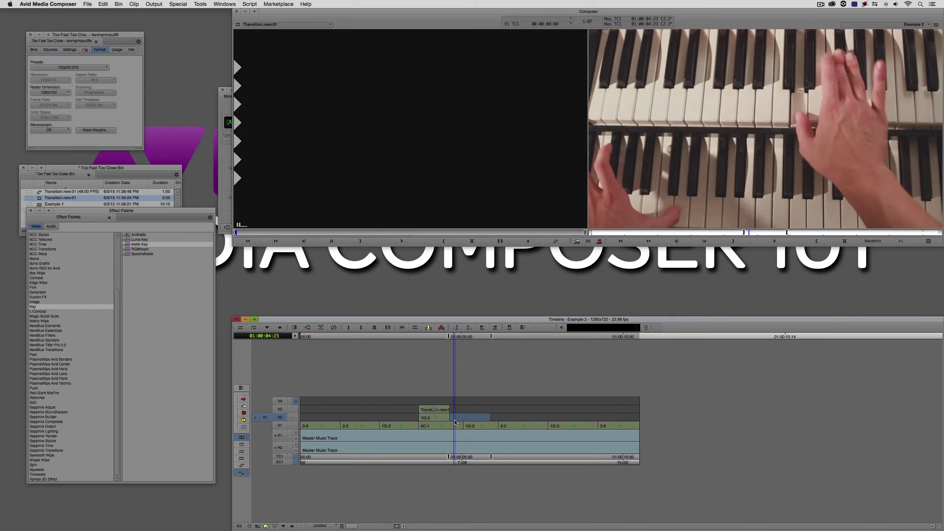
pyautogui.moveTo(456, 422)
pyautogui.mouseDown()
pyautogui.moveTo(407, 426)
pyautogui.moveTo(447, 426)
pyautogui.mouseUp()
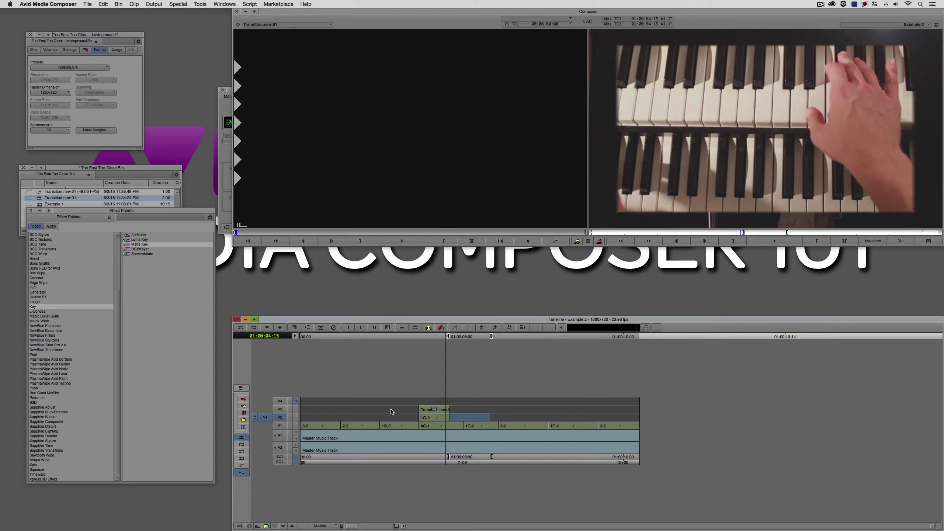
pyautogui.click(431, 425)
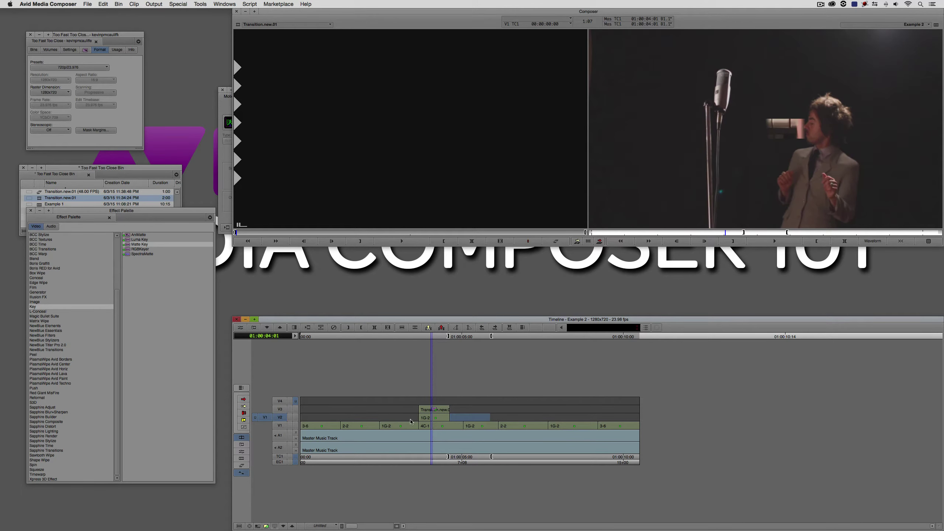
# Step: Mark the Transition.new.01 and 1G-2 clips on V3 and V2 and lift them out
pyautogui.click(282, 409)
pyautogui.press('t')
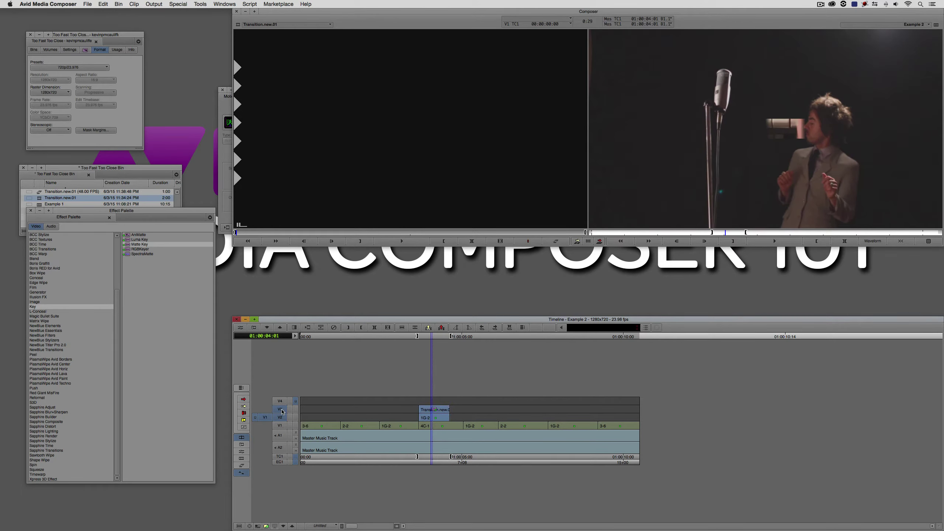
pyautogui.press('z')
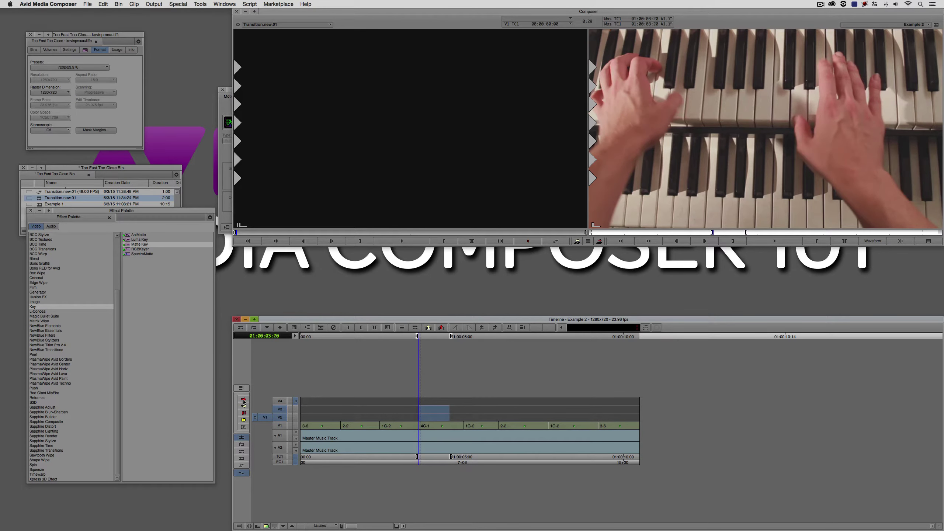
# Step: Move the 4C-1 clip from V1 straight up to V2
pyautogui.click(243, 400)
pyautogui.click(435, 427)
pyautogui.moveTo(435, 427); pyautogui.dragTo(435, 417)
pyautogui.click(242, 400)
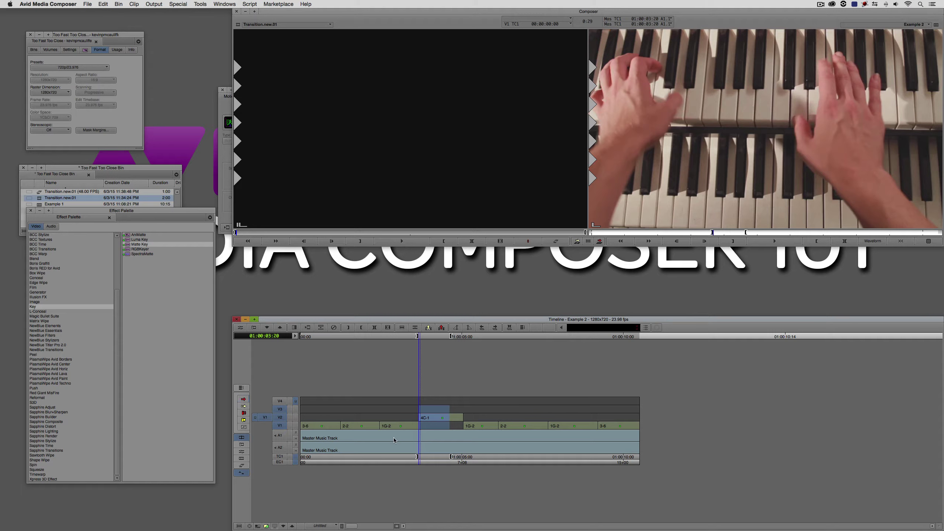
# Step: Mark in at 01:00:02:14, the start of 1G-2, and extend the head of 4C-1 on V2 back to it
pyautogui.click(380, 438)
pyautogui.press('i')
pyautogui.press('f')
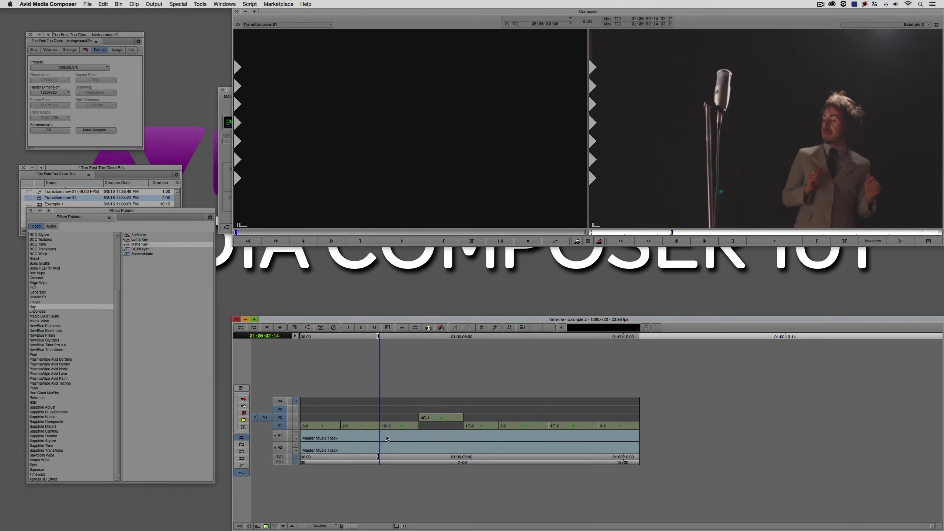
pyautogui.press('super+shift+a')
pyautogui.click(284, 418)
pyautogui.click(900, 240)
pyautogui.click(417, 456)
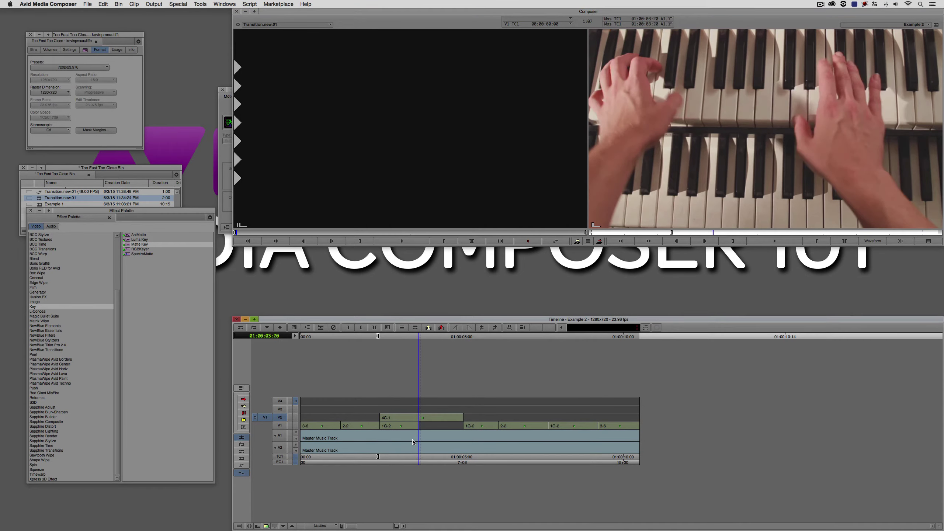
# Step: Split 4C-1 on V2 at 01:00:03:20 and move its second part back down into the gap on V1
pyautogui.press('h')
pyautogui.click(244, 399)
pyautogui.moveTo(435, 419); pyautogui.dragTo(424, 441)
pyautogui.click(243, 399)
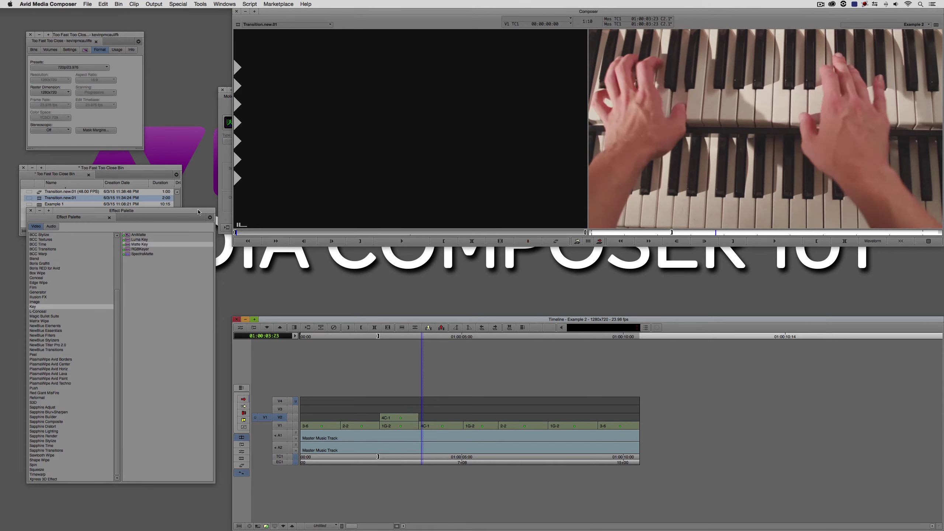
# Step: Load Transition.new.01 (48.00 FPS) as the source and keep only a mark out at the end of 4C-1 on V2
pyautogui.moveTo(40, 192); pyautogui.dragTo(387, 193)
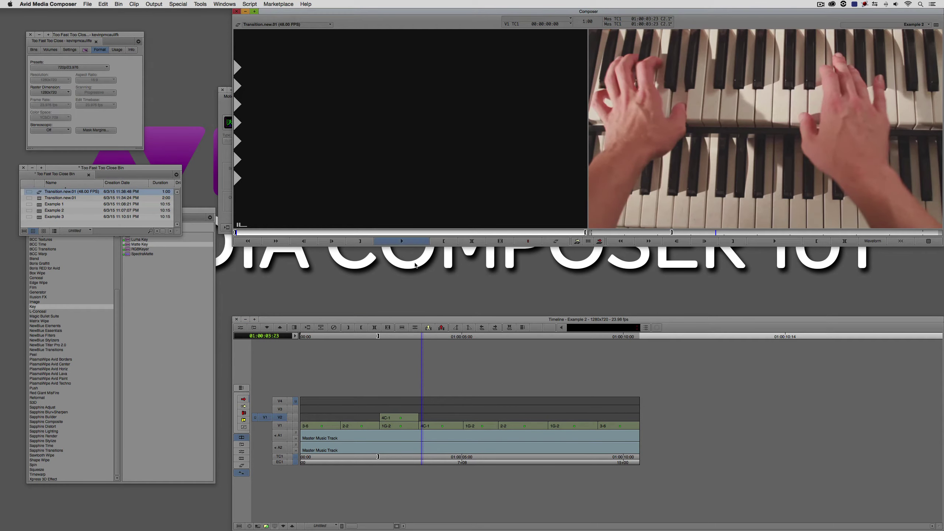
pyautogui.click(401, 424)
pyautogui.press('t')
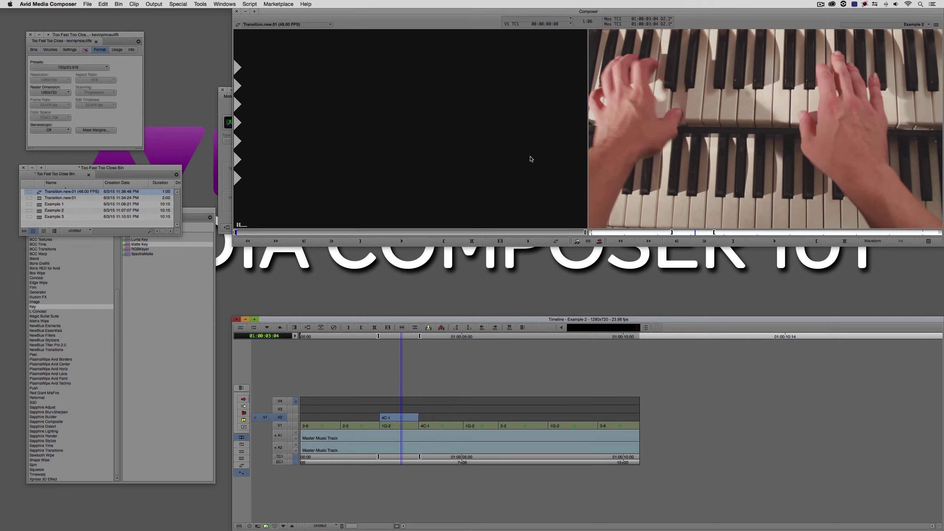
pyautogui.click(417, 428)
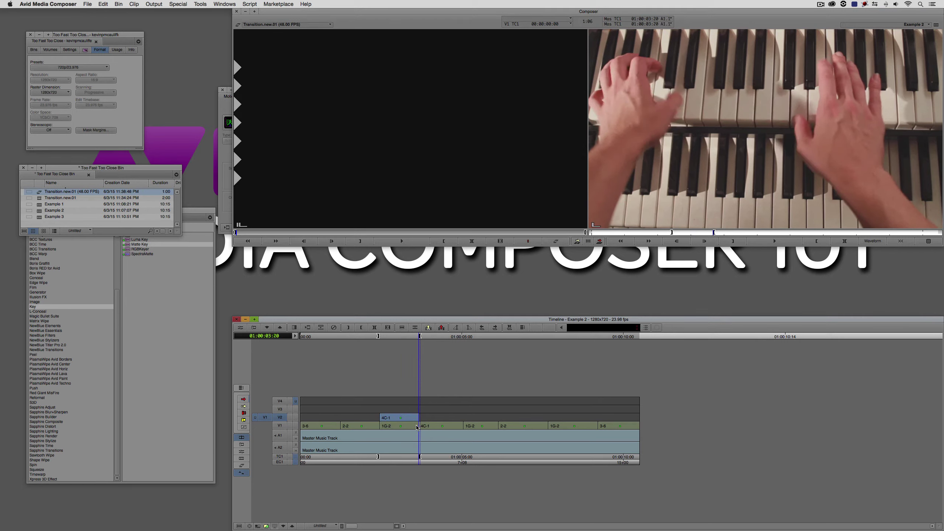
pyautogui.press('Left')
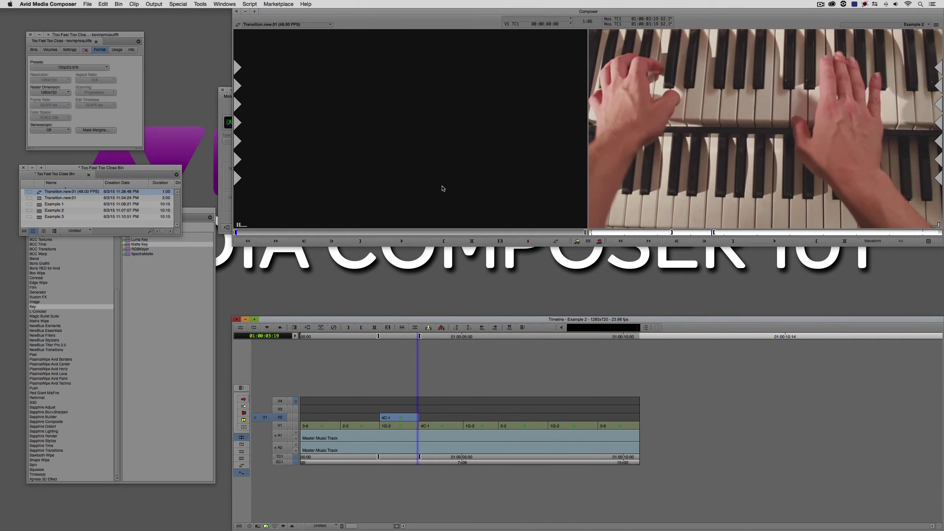
pyautogui.press('d')
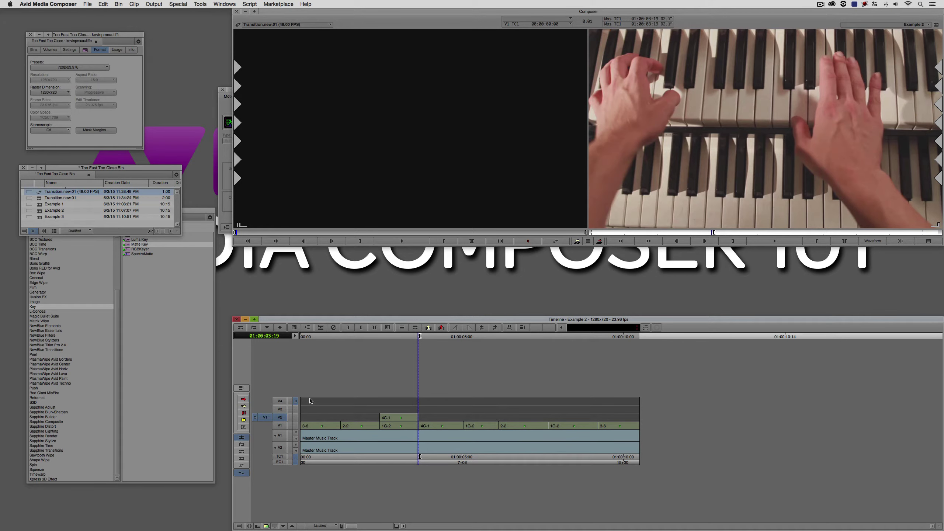
# Step: Overwrite the 48 FPS matte onto V3 ending at the mark out, and remove the part of 4C-1 before it on V2
pyautogui.click(284, 410)
pyautogui.click(283, 417)
pyautogui.click(380, 209)
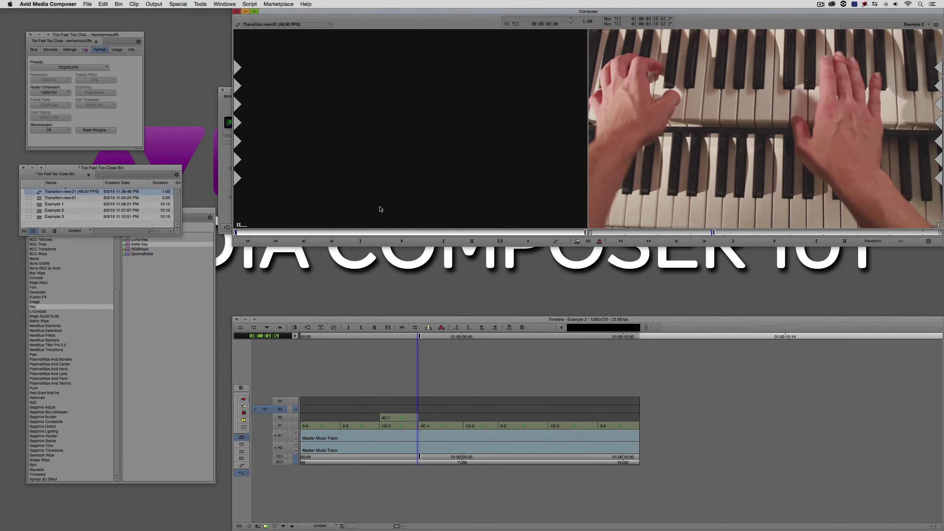
pyautogui.press('b')
pyautogui.moveTo(381, 418); pyautogui.dragTo(400, 418)
# Step: Apply the Matte Key effect to the matte on V3 and scrub through the transition with V4 monitored
pyautogui.click(295, 401)
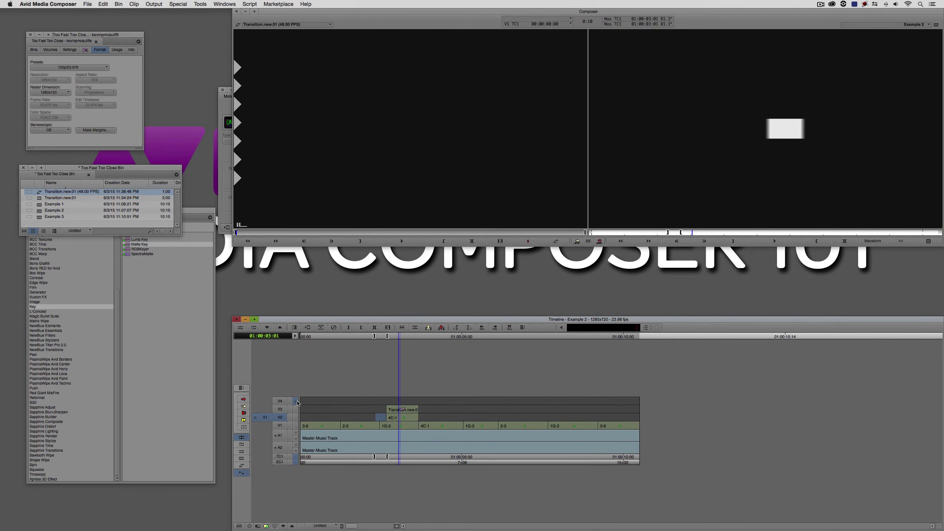
pyautogui.moveTo(127, 245); pyautogui.dragTo(387, 412)
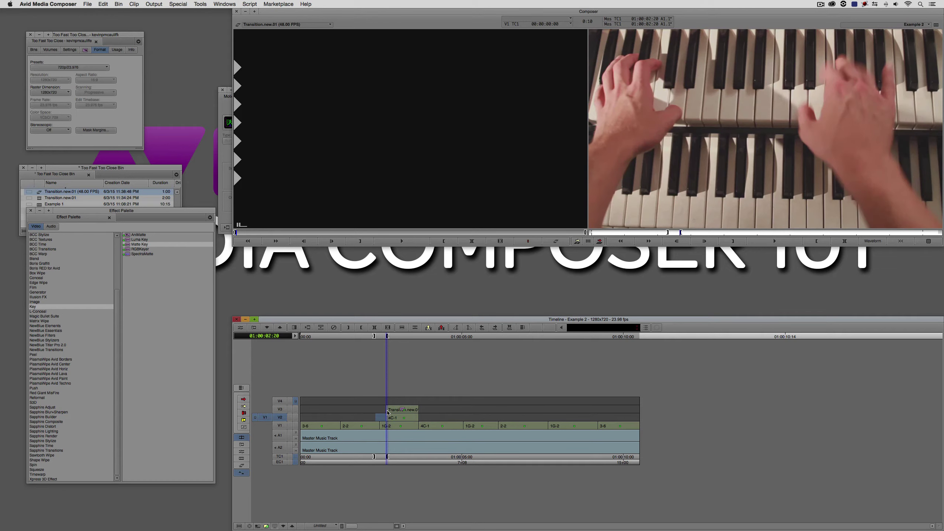
pyautogui.moveTo(387, 413); pyautogui.dragTo(419, 406)
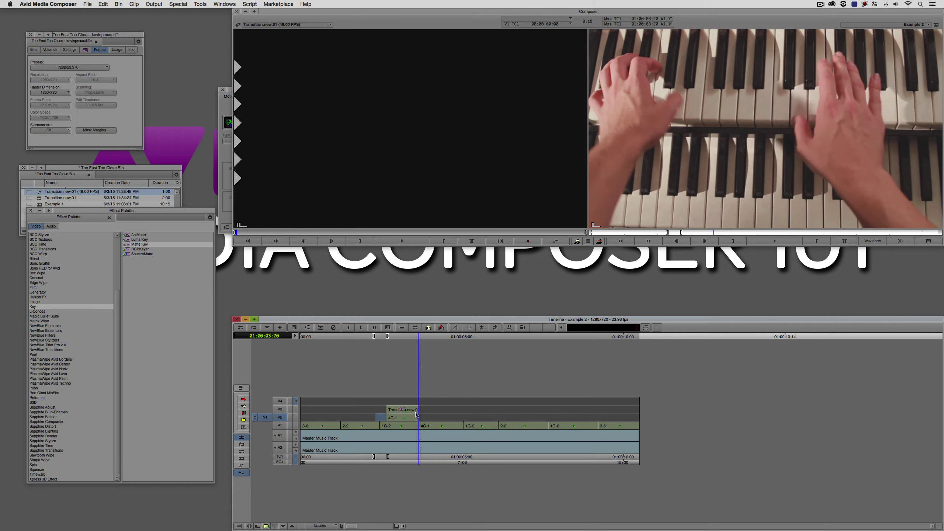
pyautogui.click(412, 416)
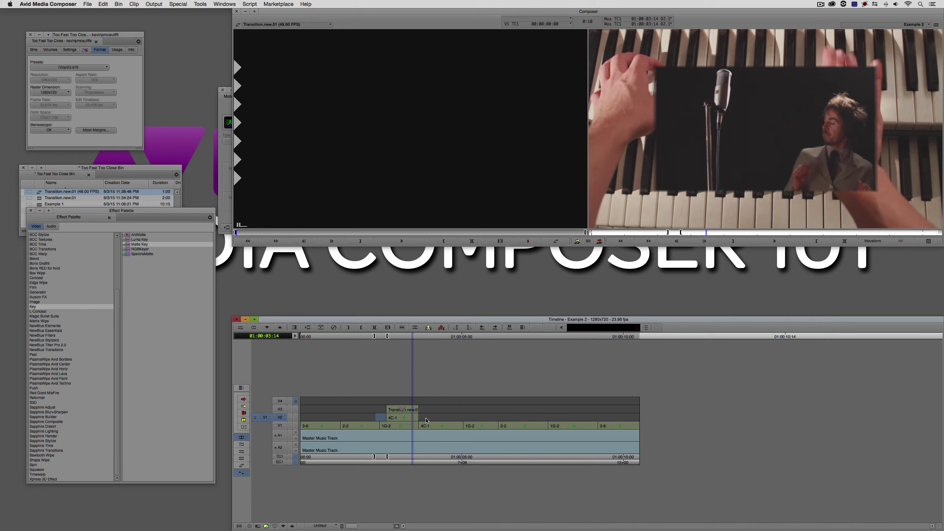
# Step: Turn on Invert Key for the Matte Key on V3 and play back the transition
pyautogui.click(285, 409)
pyautogui.click(283, 417)
pyautogui.press("'")
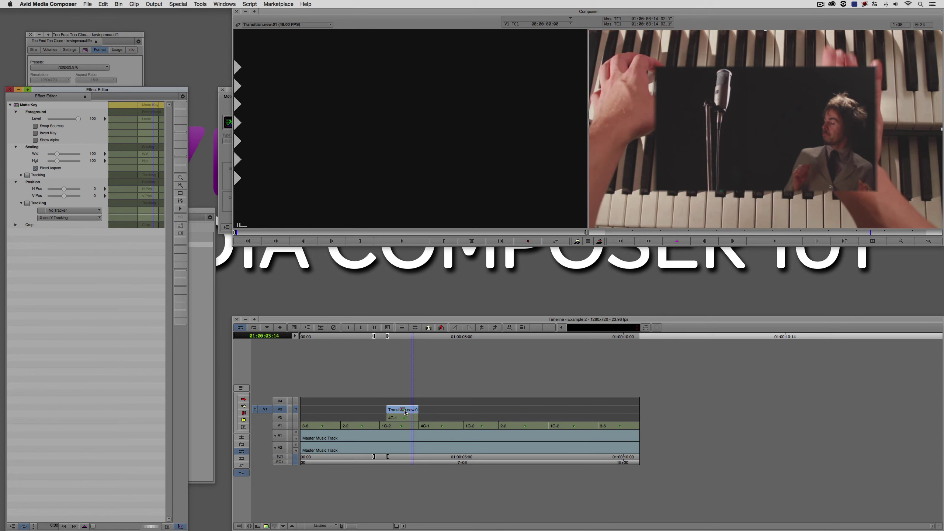
pyautogui.click(45, 134)
pyautogui.press('y')
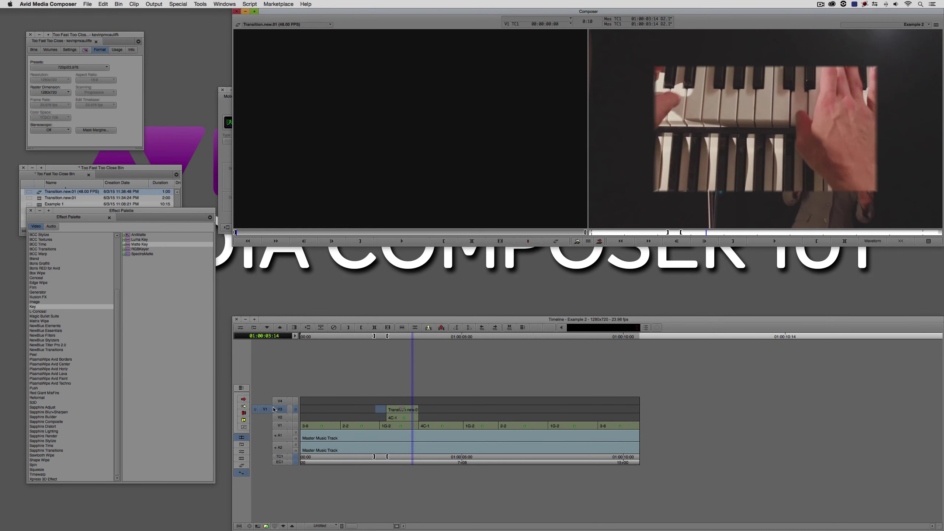
pyautogui.moveTo(359, 420); pyautogui.dragTo(335, 422)
pyautogui.press('space')
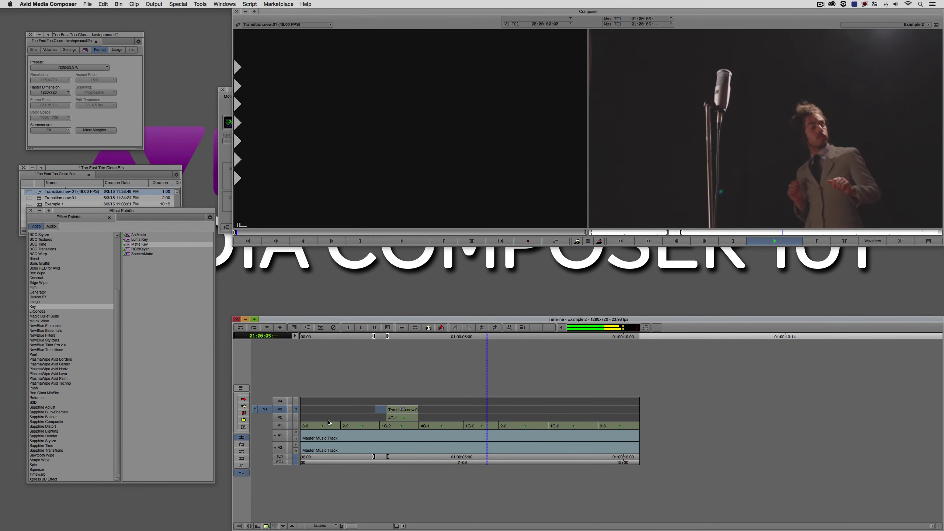
pyautogui.press('space')
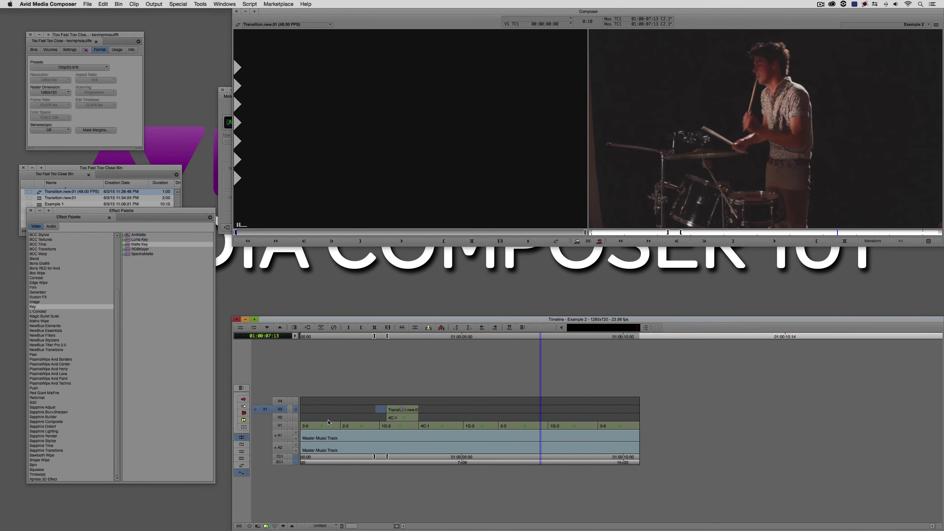